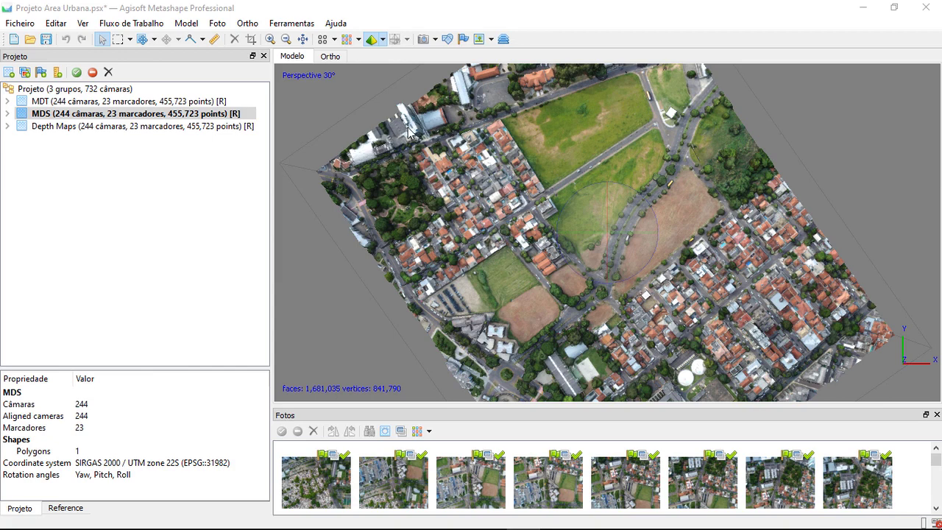
pyautogui.click(122, 26)
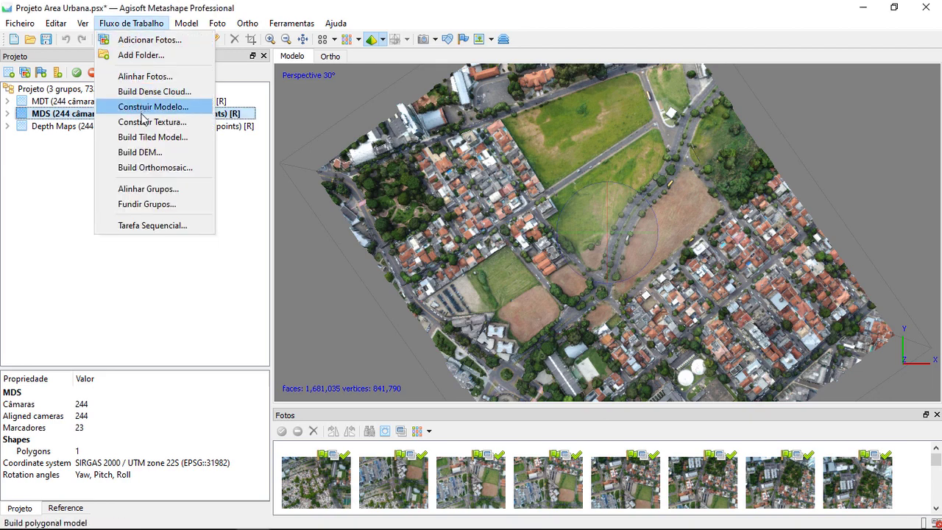
pyautogui.click(177, 123)
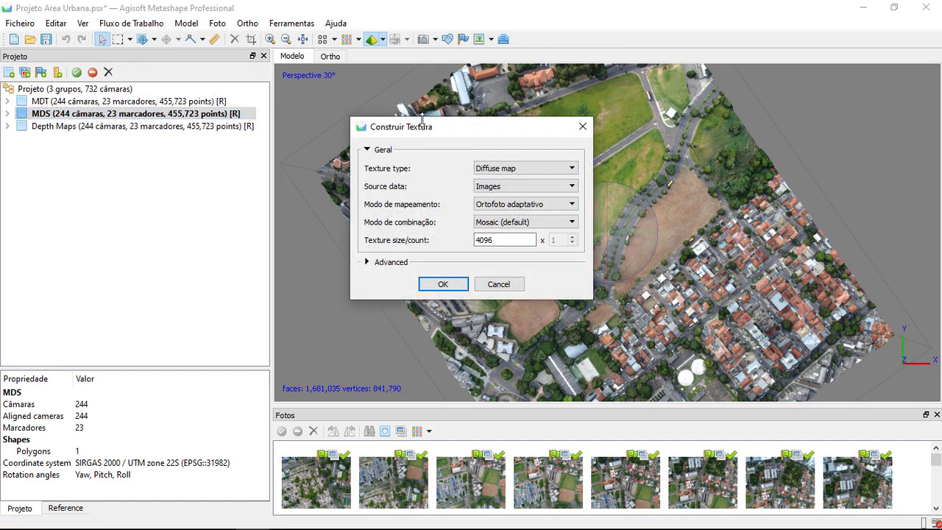
pyautogui.moveTo(423, 120); pyautogui.dragTo(258, 88)
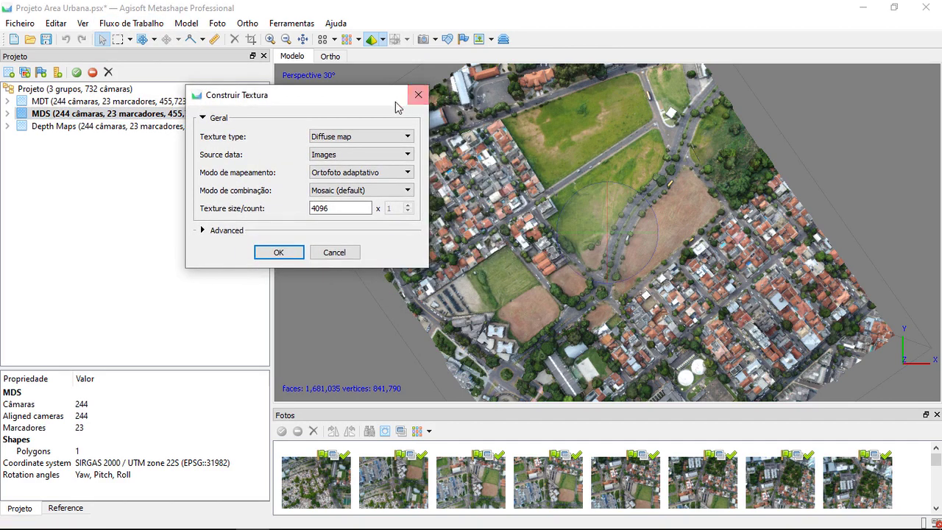
pyautogui.click(417, 96)
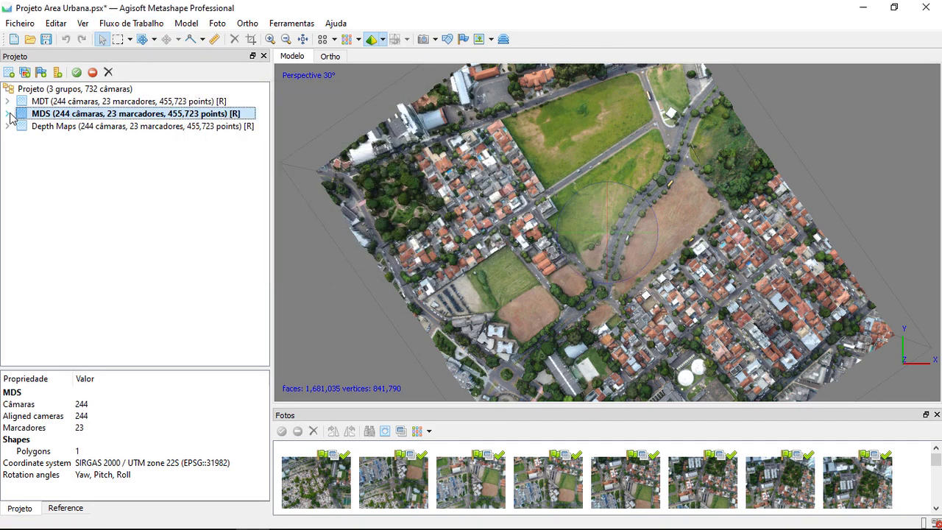
# Expand the MDS group, select its 3D model and examine the shapes of buildings and trees in an oblique close-up
pyautogui.click(7, 114)
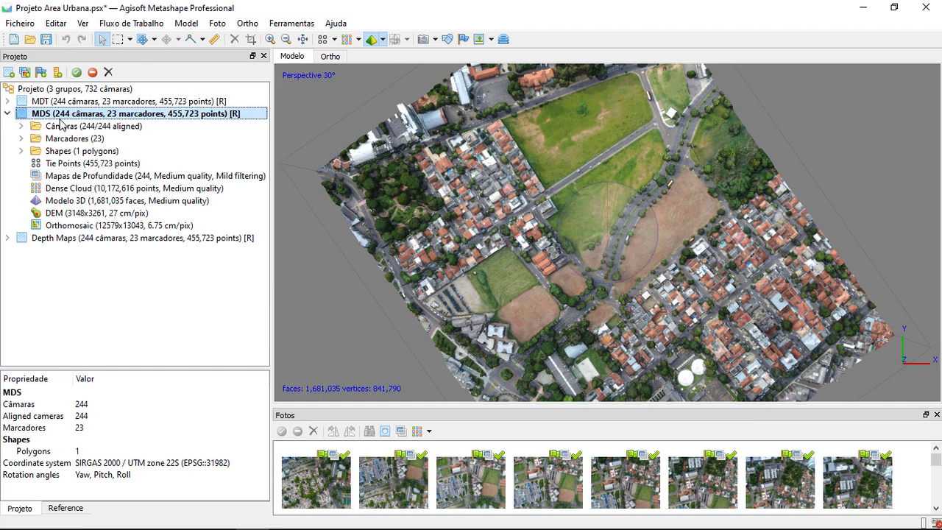
pyautogui.click(82, 203)
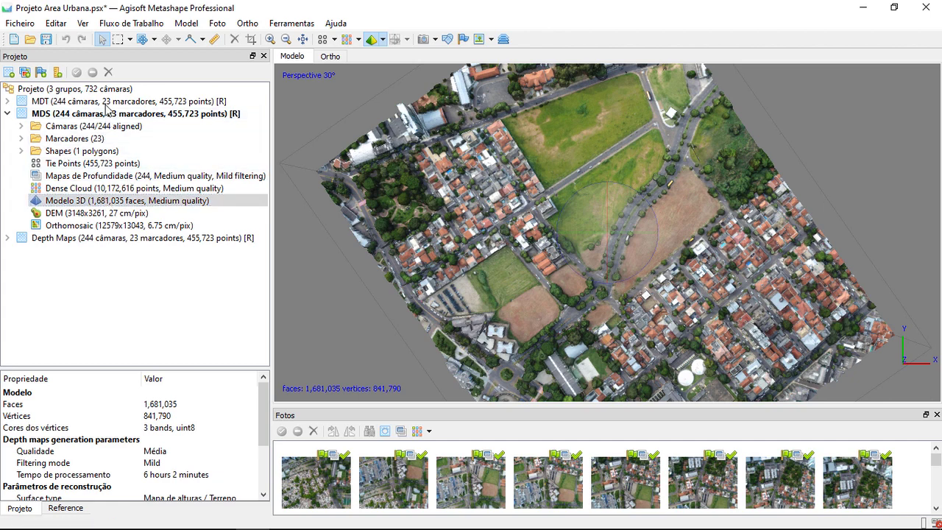
pyautogui.click(573, 217)
pyautogui.moveTo(609, 274); pyautogui.dragTo(603, 221)
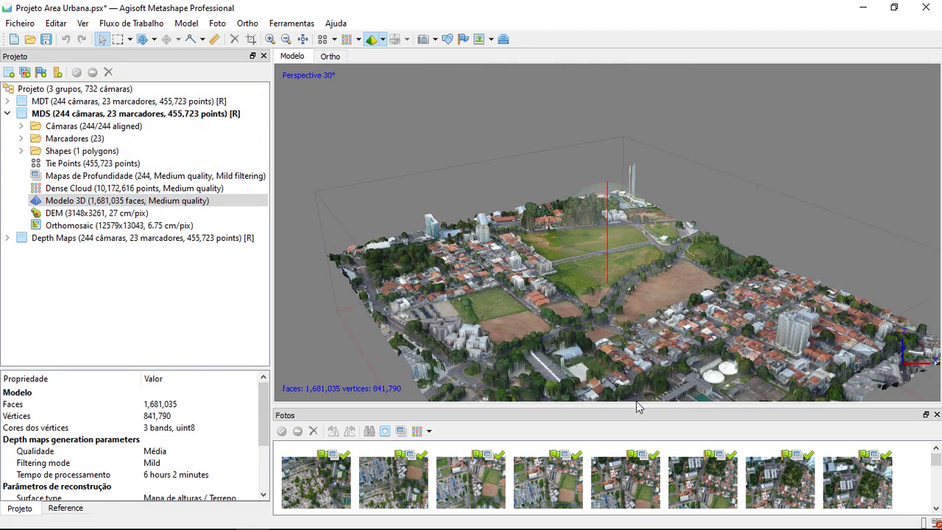
pyautogui.scroll(5, 588, 313)
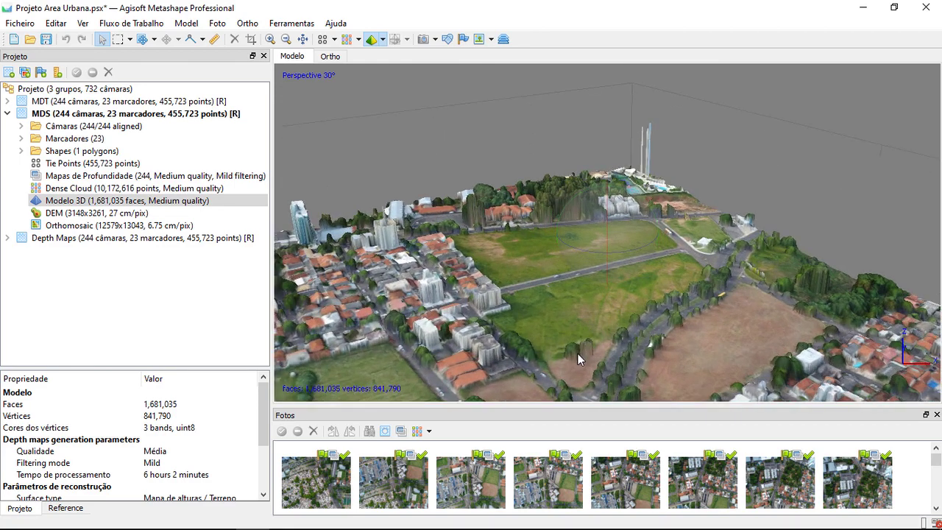
pyautogui.scroll(2, 574, 316)
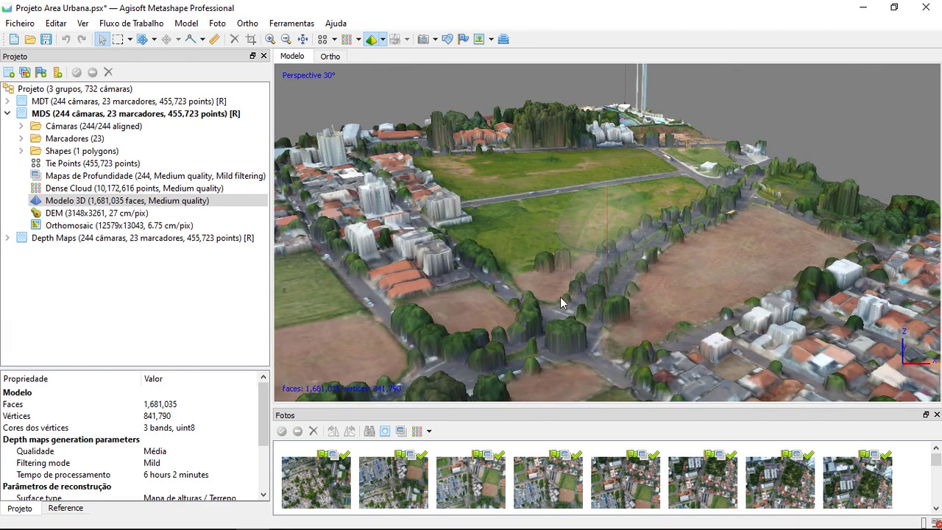
pyautogui.scroll(3, 556, 258)
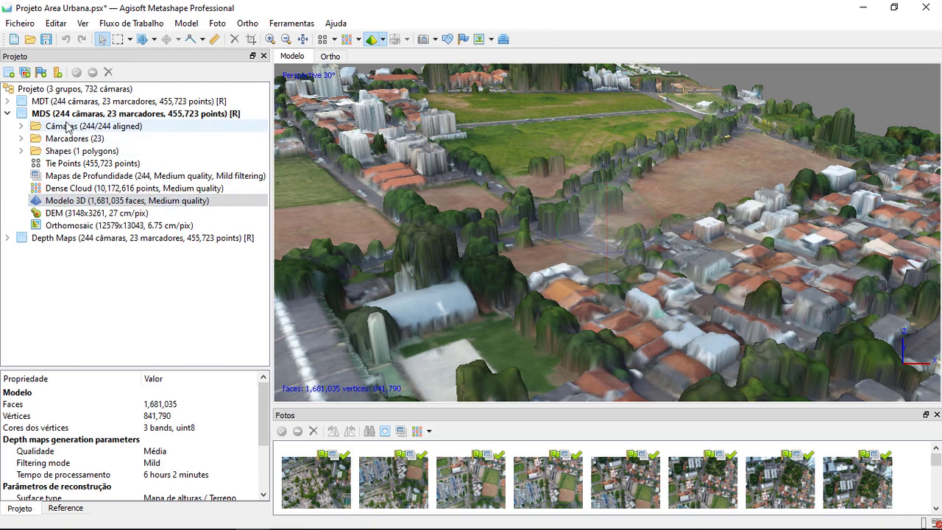
# Make the Depth Maps group active and examine its 3D model obliquely and around the houses beside the green field
pyautogui.doubleClick(71, 240)
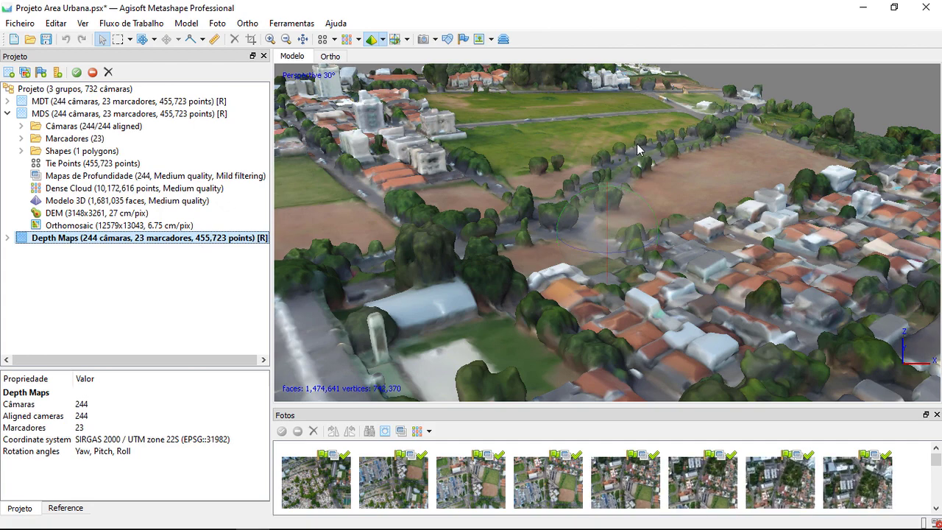
pyautogui.scroll(-5, 627, 209)
pyautogui.moveTo(622, 264); pyautogui.dragTo(651, 248)
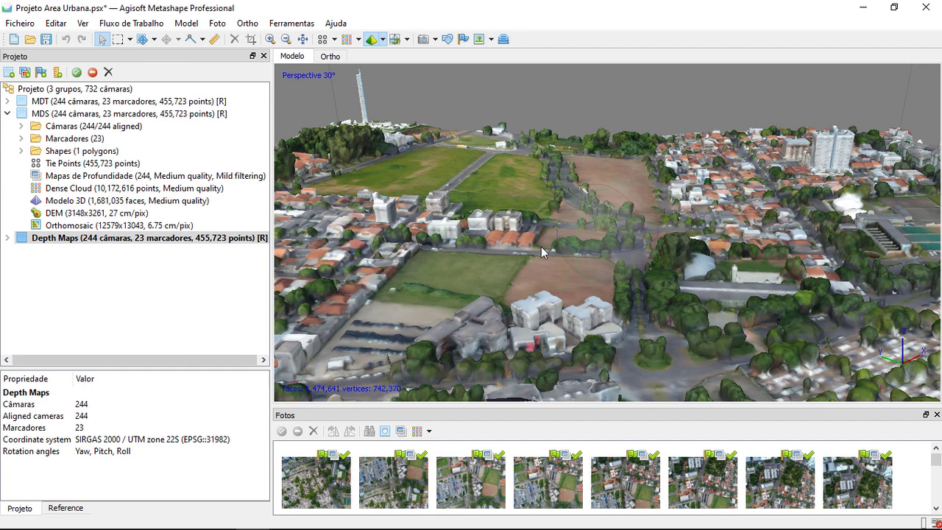
pyautogui.scroll(10, 541, 246)
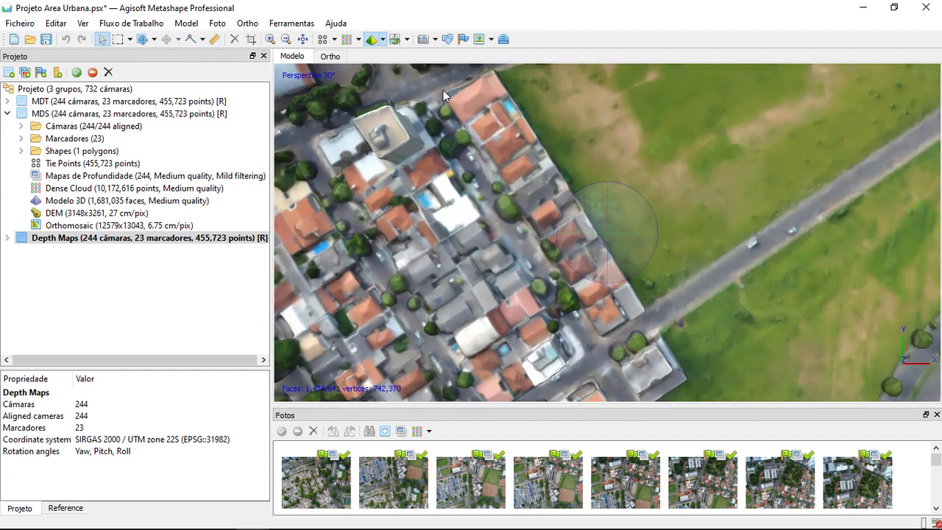
# Start building a texture for the Depth Maps model with Diffuse map as texture type and Images as source data
pyautogui.click(150, 23)
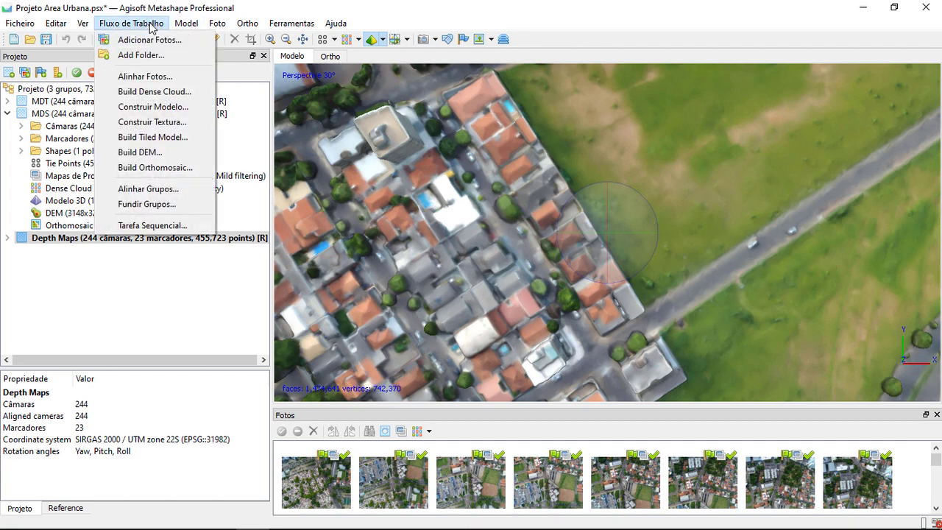
pyautogui.click(145, 124)
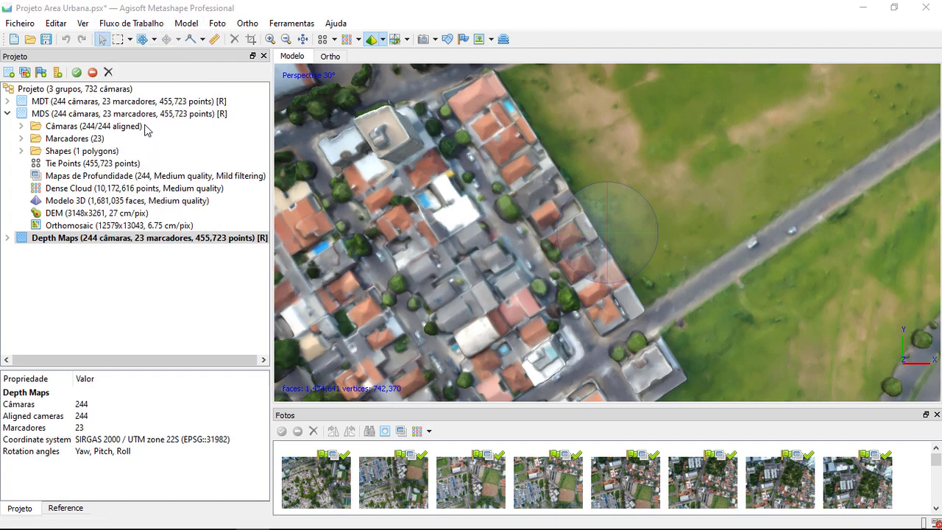
pyautogui.moveTo(549, 132); pyautogui.dragTo(466, 90)
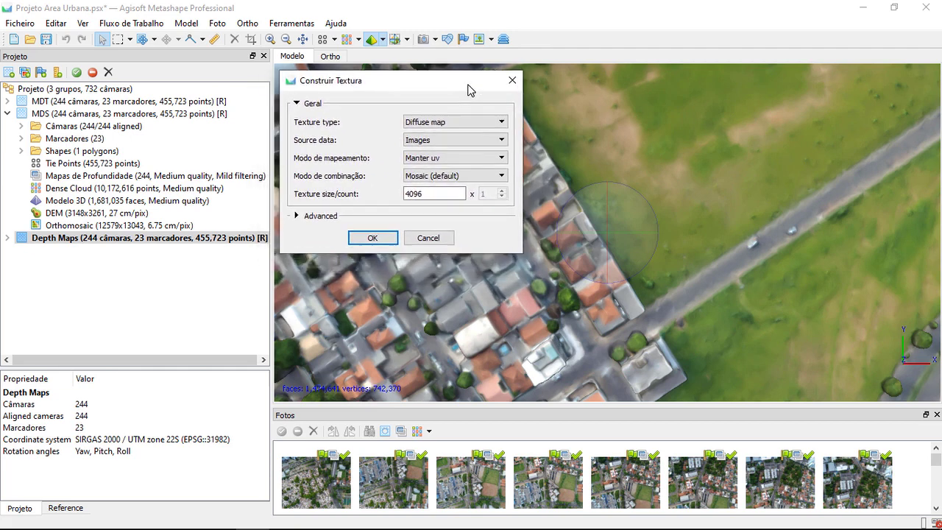
pyautogui.click(455, 122)
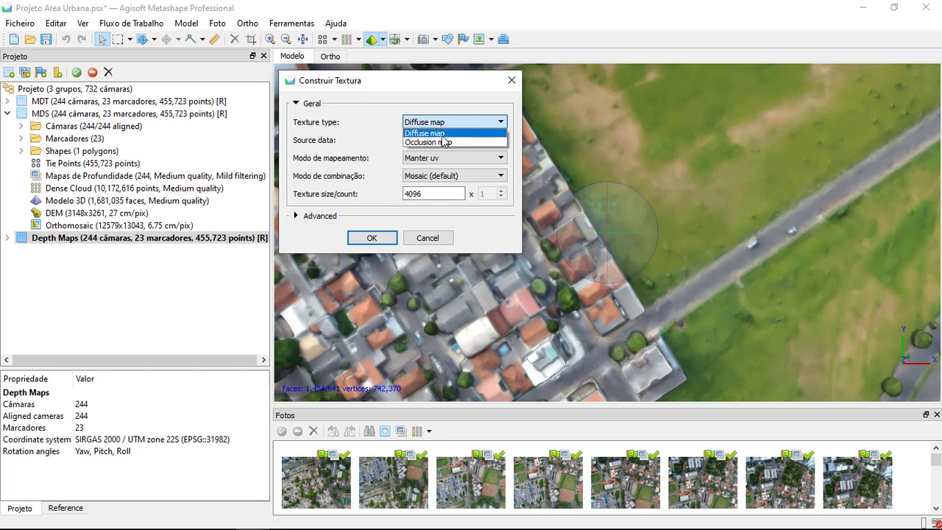
pyautogui.click(441, 133)
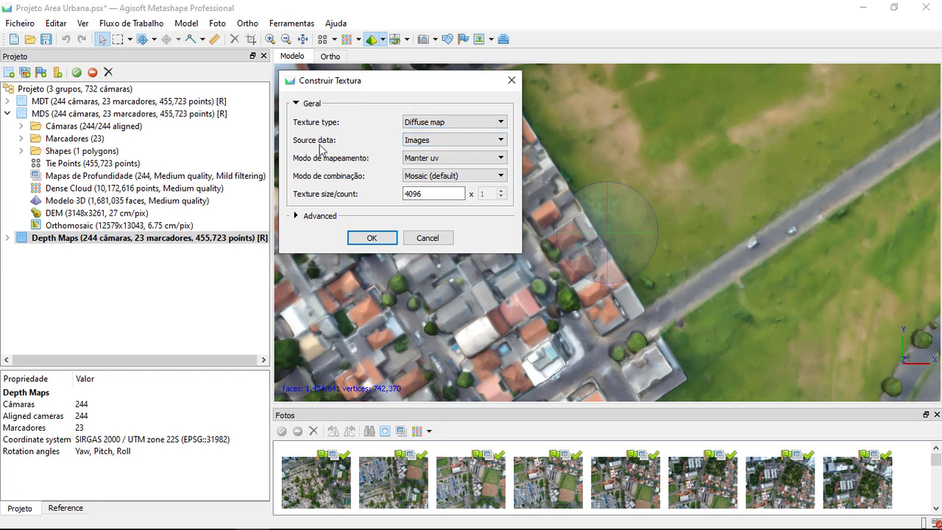
pyautogui.click(421, 142)
pyautogui.click(461, 153)
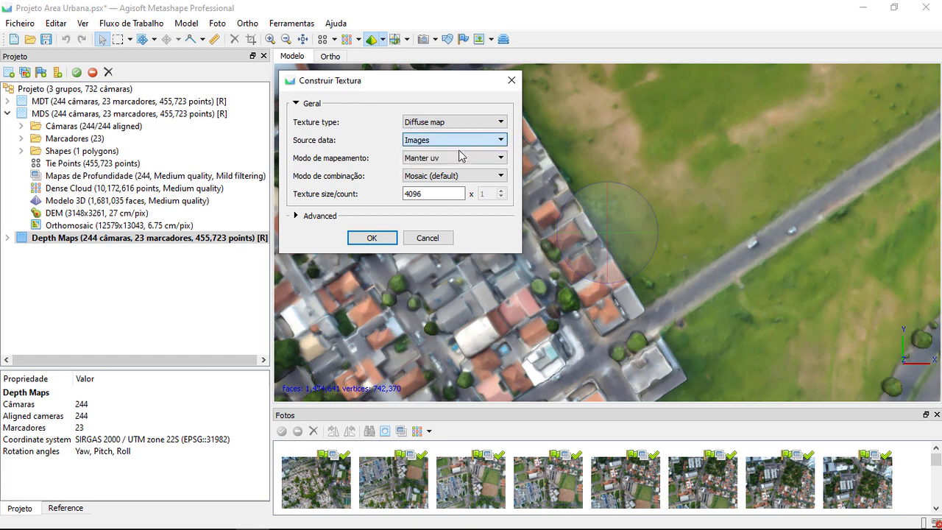
pyautogui.click(414, 139)
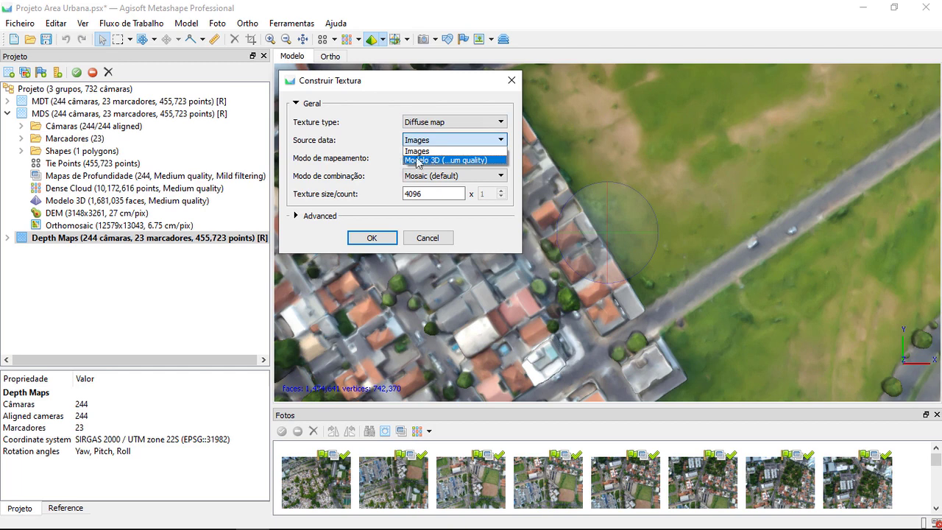
pyautogui.click(385, 143)
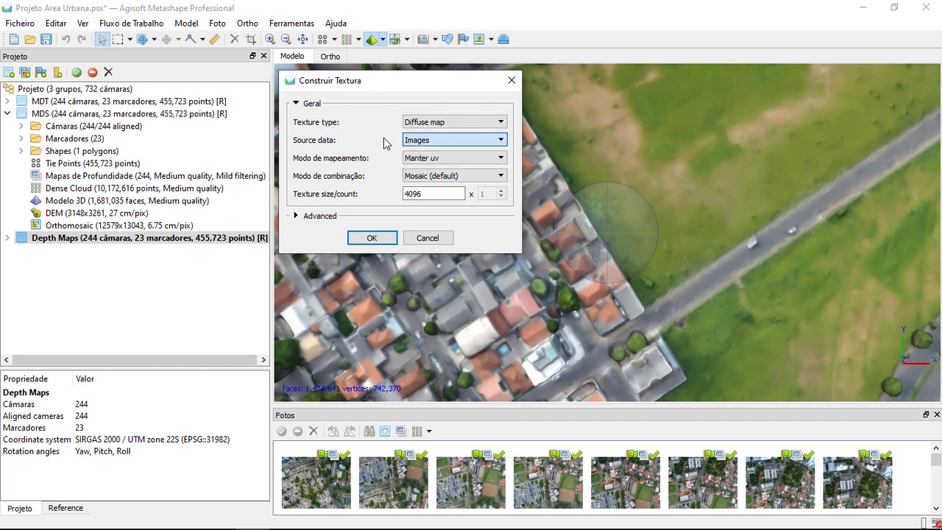
# Set the mapping mode to Ortofoto adaptativo and the texture size to 6000, check the advanced options, and build the texture
pyautogui.click(424, 159)
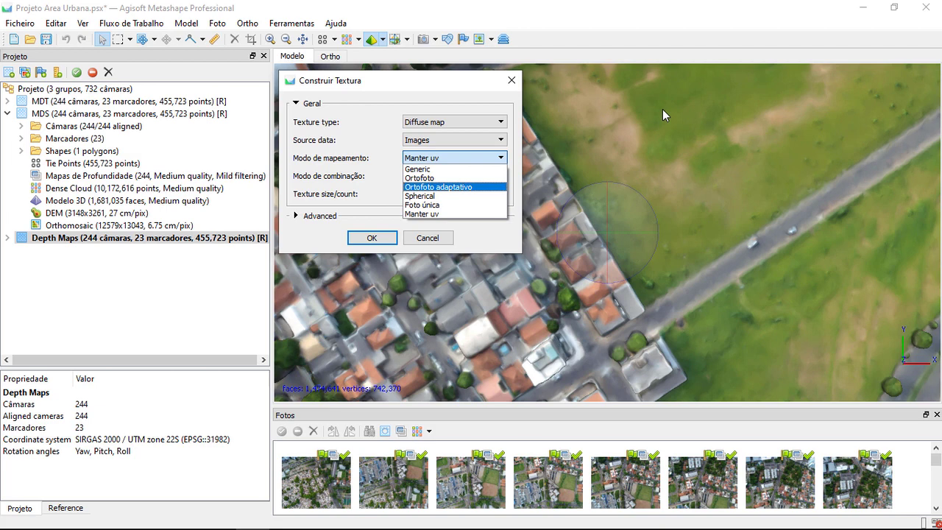
pyautogui.click(464, 188)
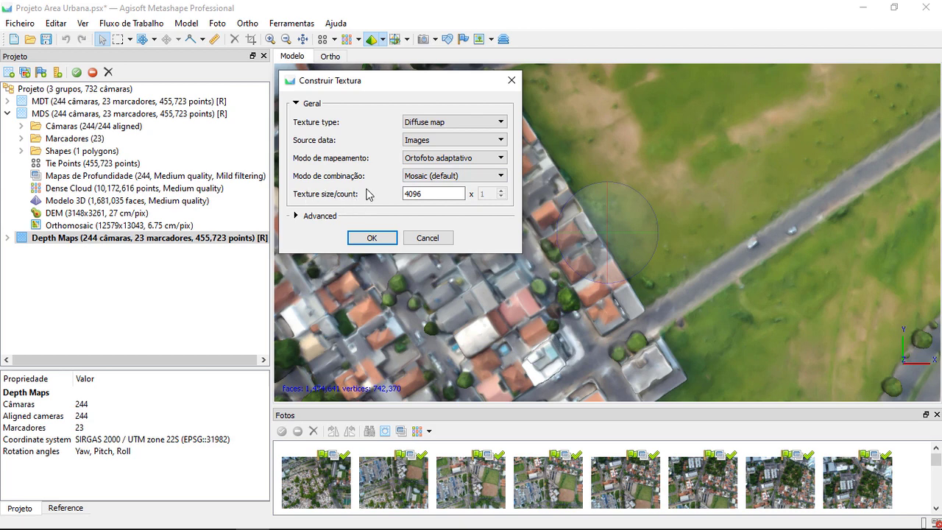
pyautogui.moveTo(434, 193); pyautogui.dragTo(370, 204)
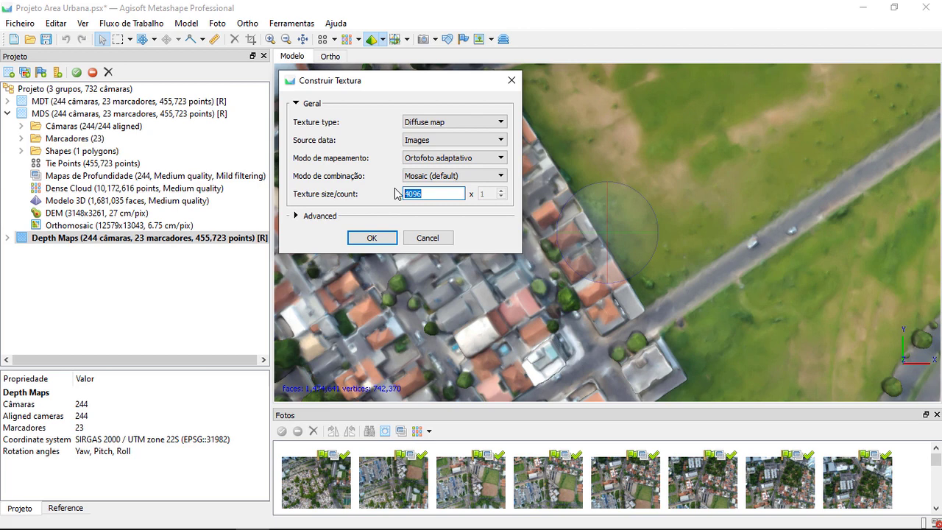
pyautogui.write('6000')
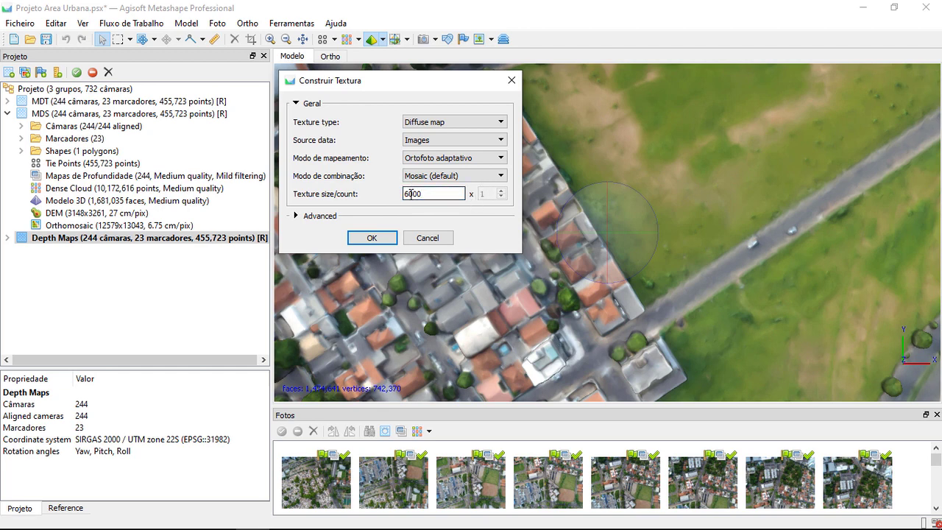
pyautogui.click(297, 216)
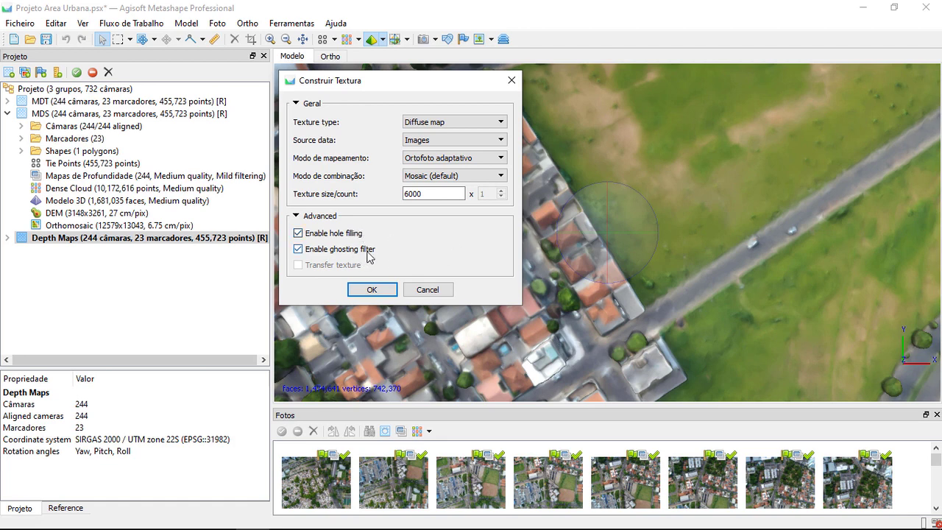
pyautogui.click(390, 292)
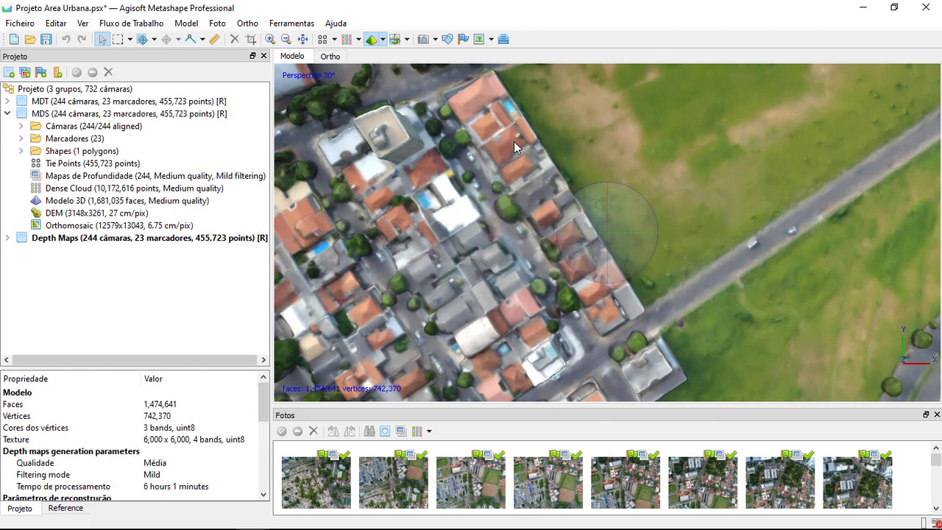
# Display the model as Model Textured, compare it with Model Shaded, and return to the textured display
pyautogui.click(383, 39)
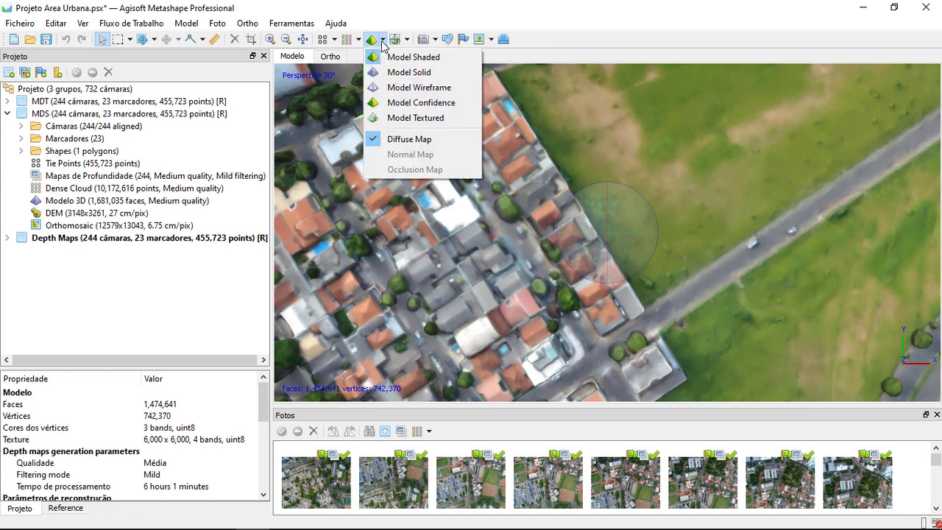
pyautogui.click(430, 120)
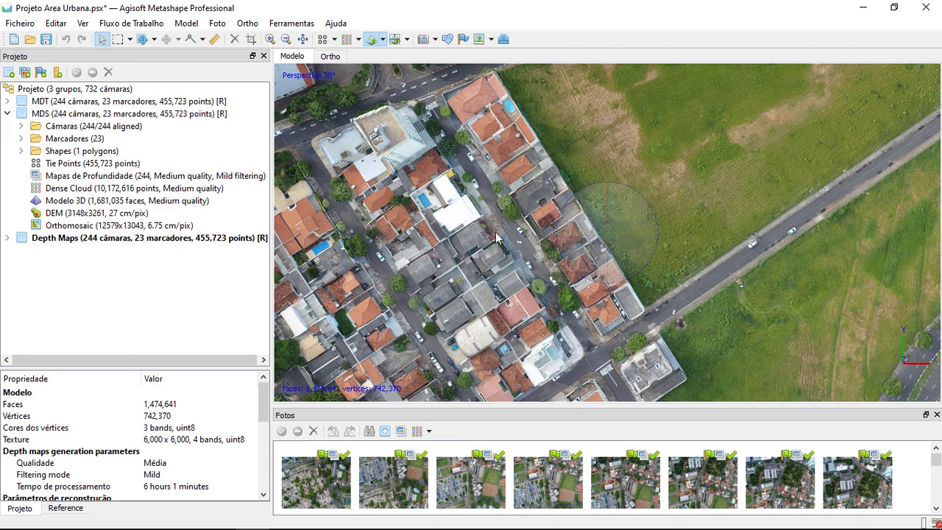
pyautogui.click(383, 39)
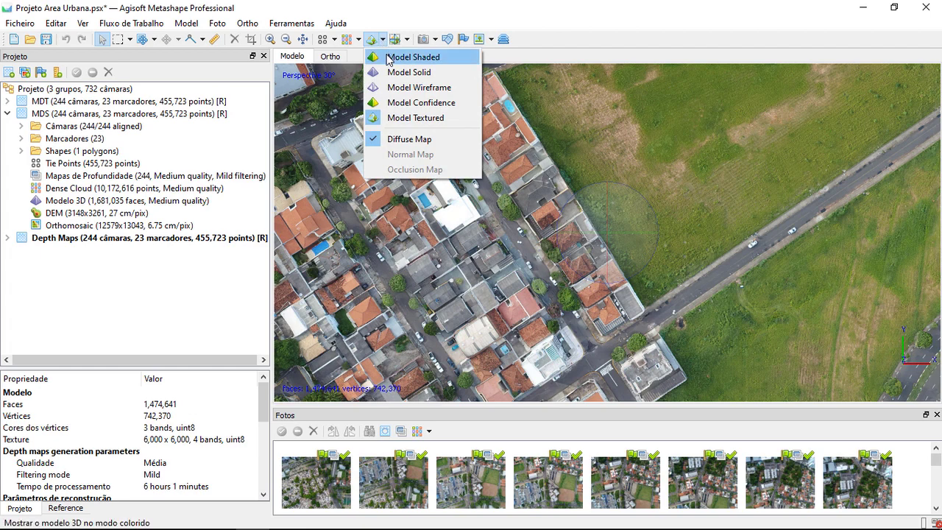
pyautogui.click(388, 58)
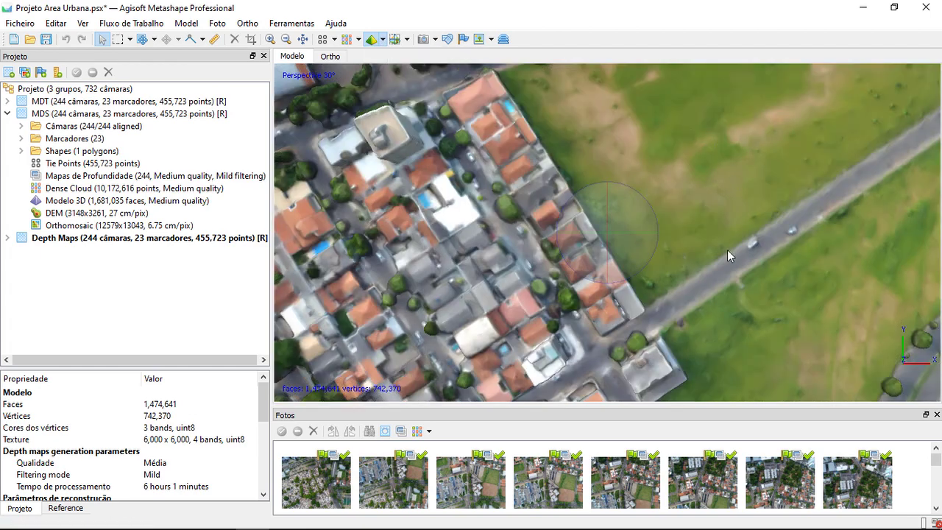
pyautogui.click(383, 40)
pyautogui.click(387, 119)
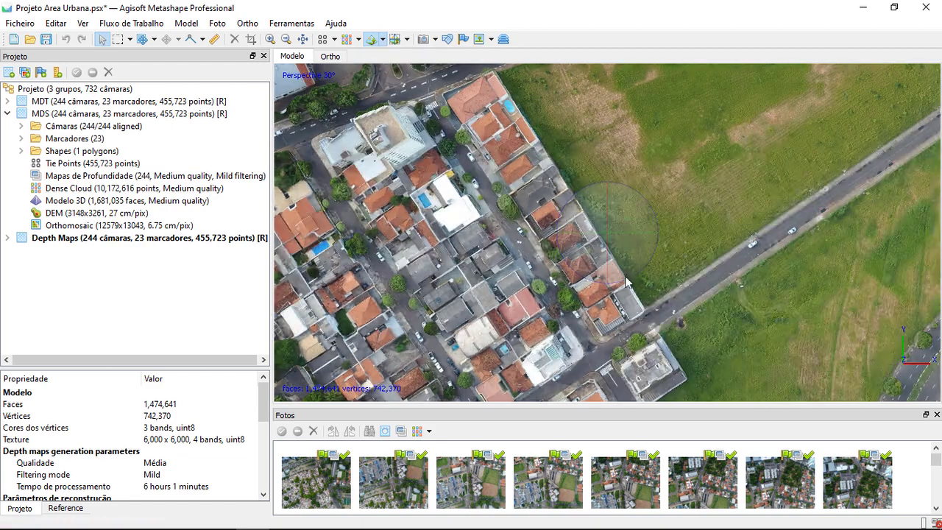
# Examine the textured model up close around the houses and trees and as a whole from an oblique angle
pyautogui.scroll(5, 622, 250)
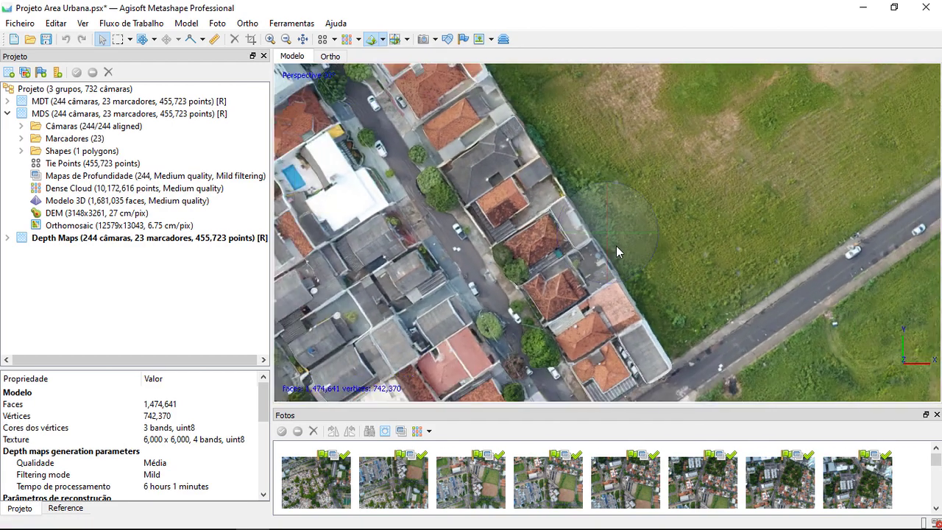
pyautogui.moveTo(616, 246); pyautogui.dragTo(460, 223)
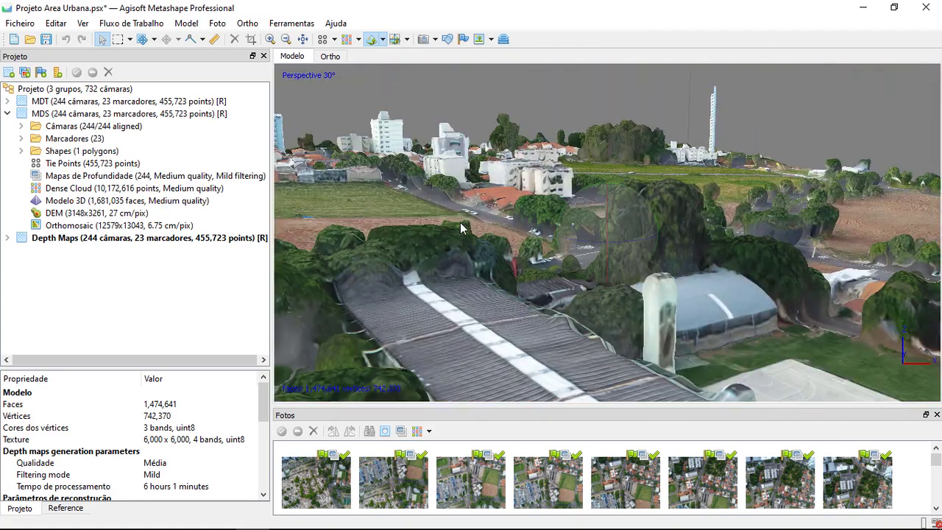
pyautogui.scroll(-5, 756, 318)
pyautogui.scroll(-3, 757, 318)
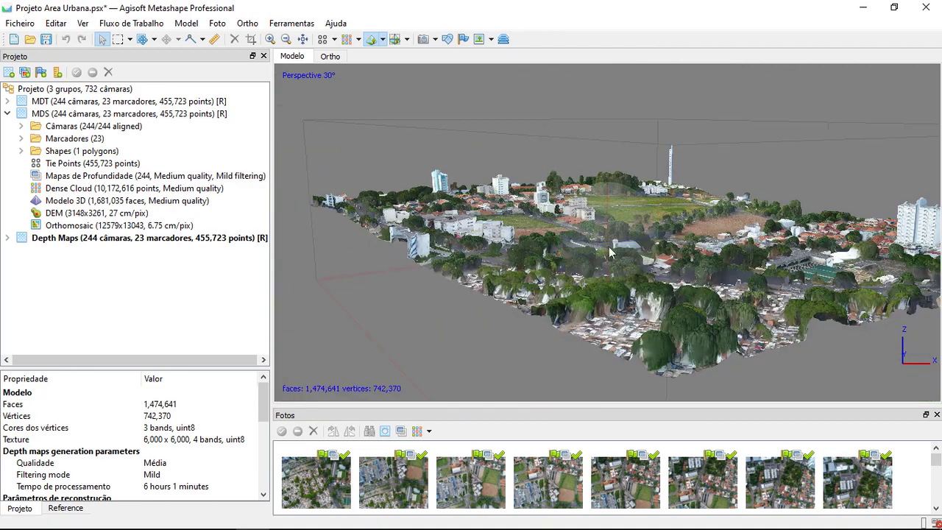
# Examine the textured model up close around the green fields, the divided avenue, the ploughed lot and the neighbouring houses
pyautogui.scroll(8, 609, 253)
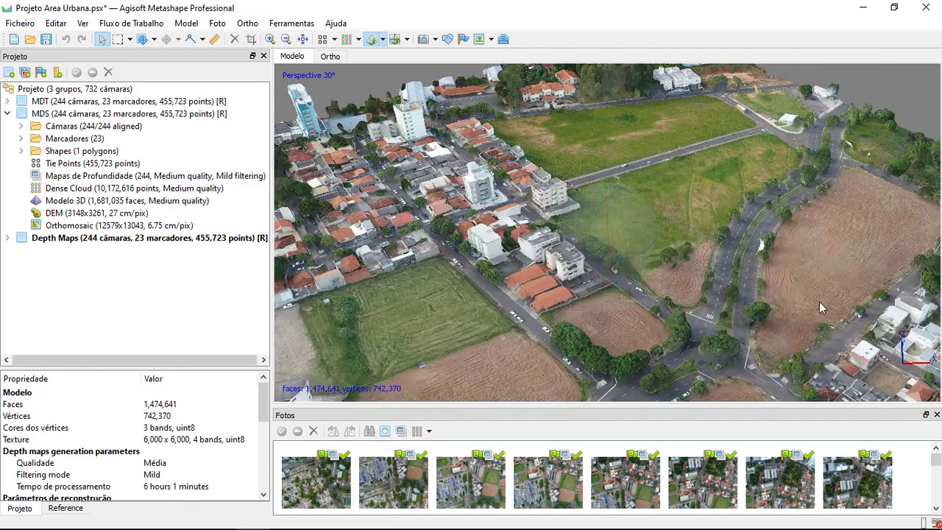
pyautogui.scroll(3, 819, 302)
pyautogui.scroll(5, 734, 235)
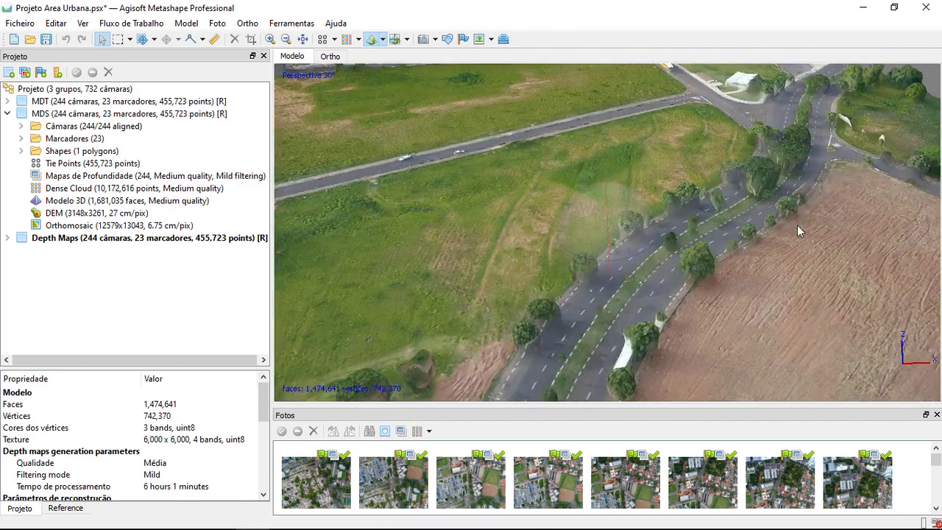
pyautogui.moveTo(797, 225); pyautogui.dragTo(549, 229)
pyautogui.moveTo(737, 262); pyautogui.dragTo(576, 253)
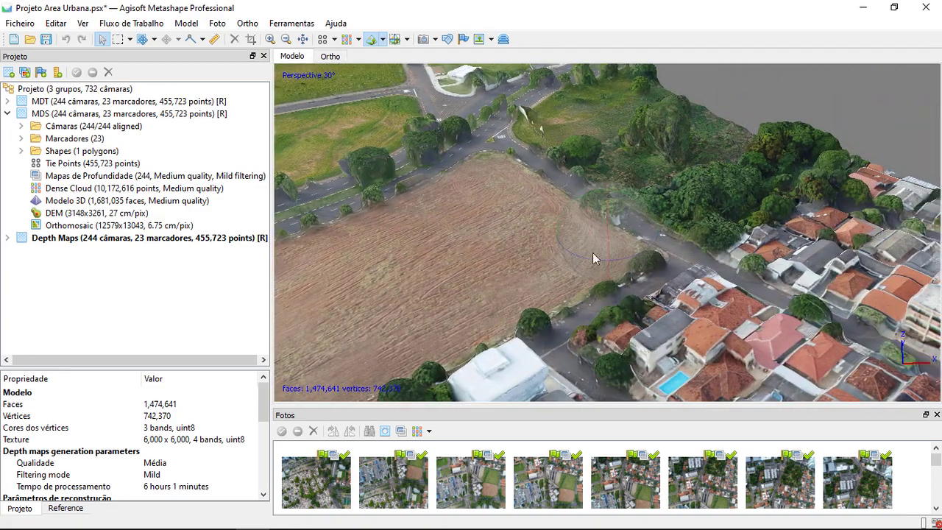
pyautogui.moveTo(609, 225); pyautogui.dragTo(445, 105)
# Compare the houses and ploughed lot in Model Shaded display, and return to Model Textured
pyautogui.click(382, 39)
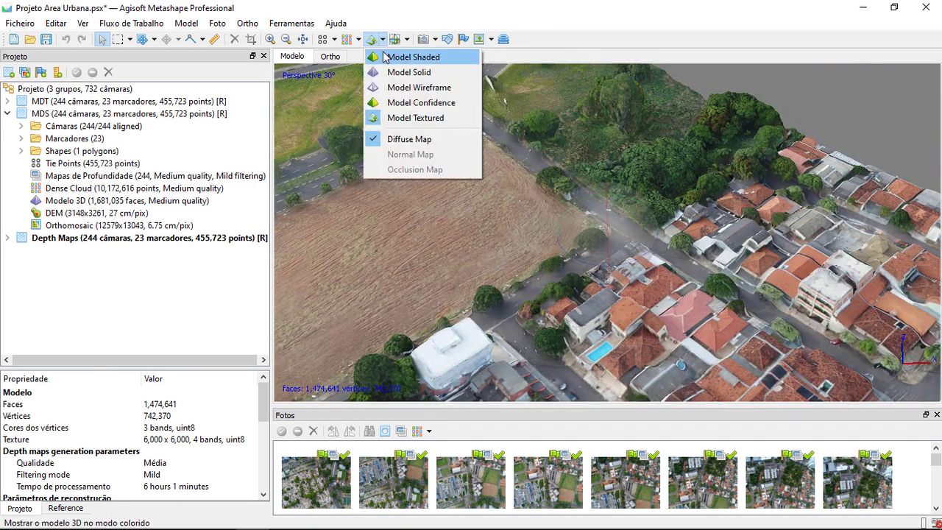
pyautogui.click(383, 56)
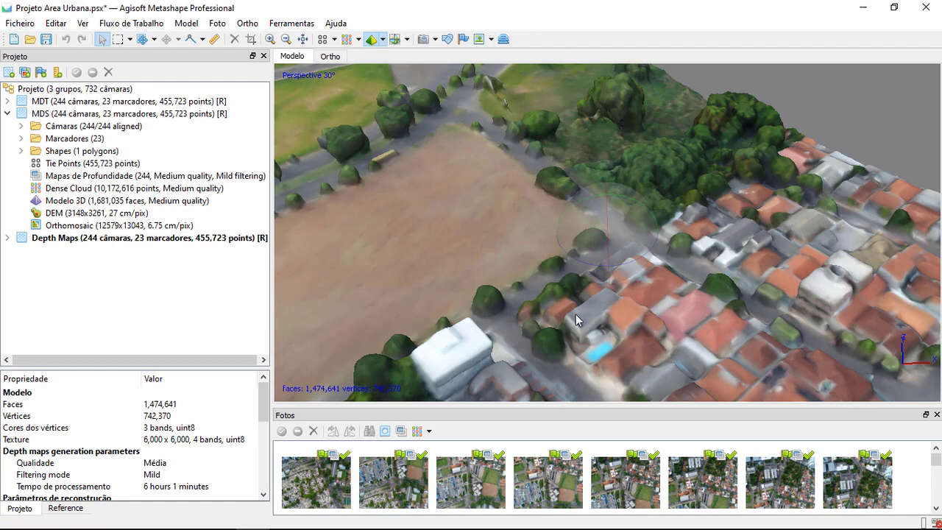
pyautogui.click(383, 39)
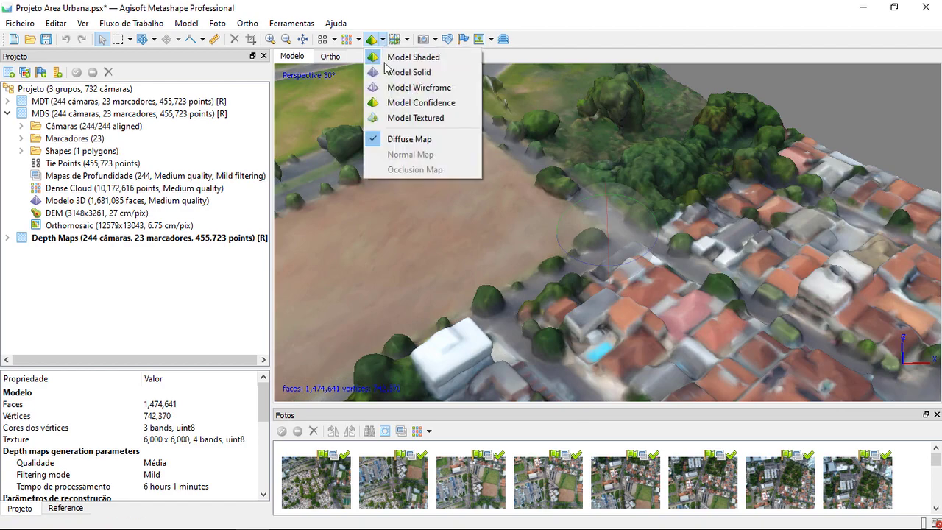
pyautogui.click(411, 114)
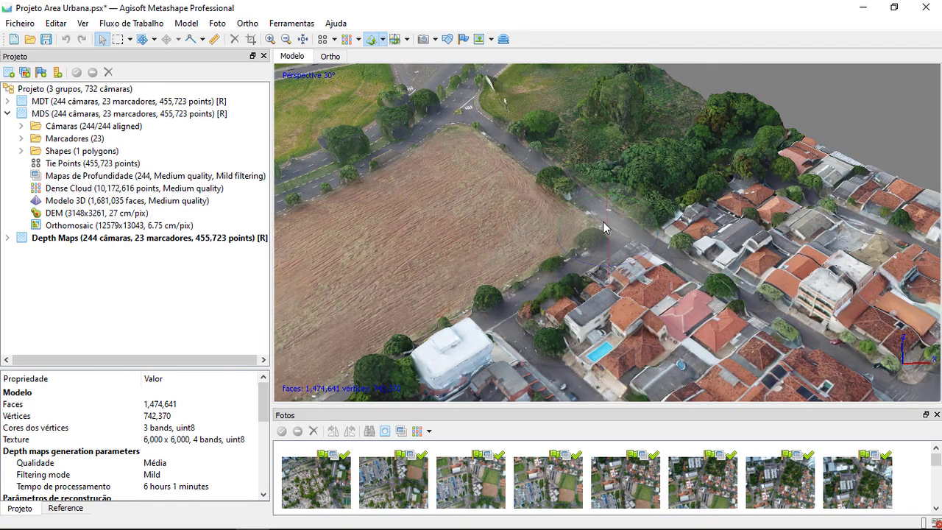
# View the textured model from directly above and inspect the blocks around the fields and the round water tanks
pyautogui.press('KP_7')
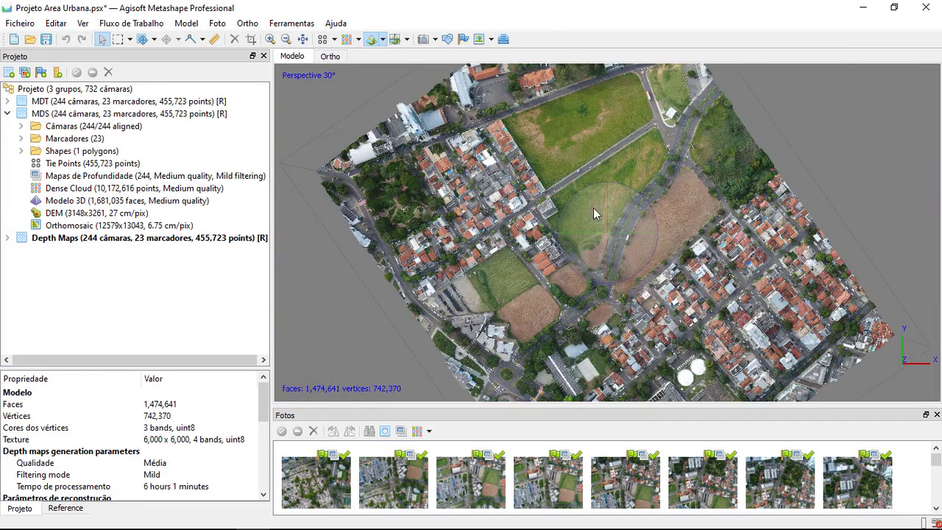
pyautogui.moveTo(593, 208); pyautogui.dragTo(624, 259)
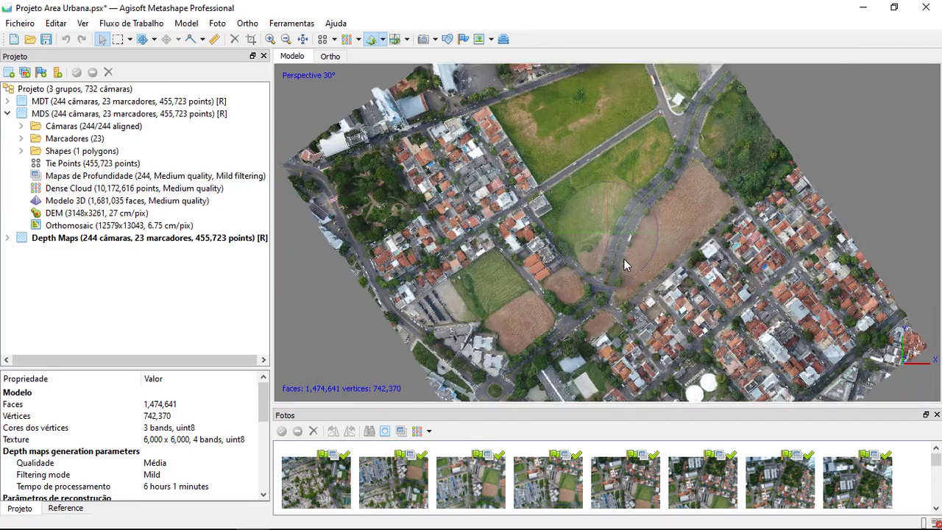
pyautogui.scroll(3, 624, 259)
pyautogui.moveTo(618, 325); pyautogui.dragTo(559, 151, button='right')
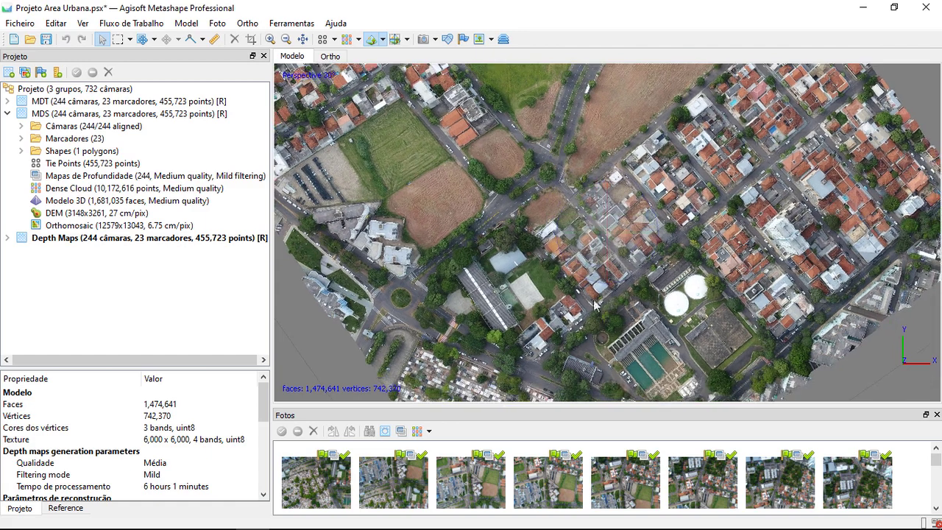
pyautogui.scroll(-3, 605, 143)
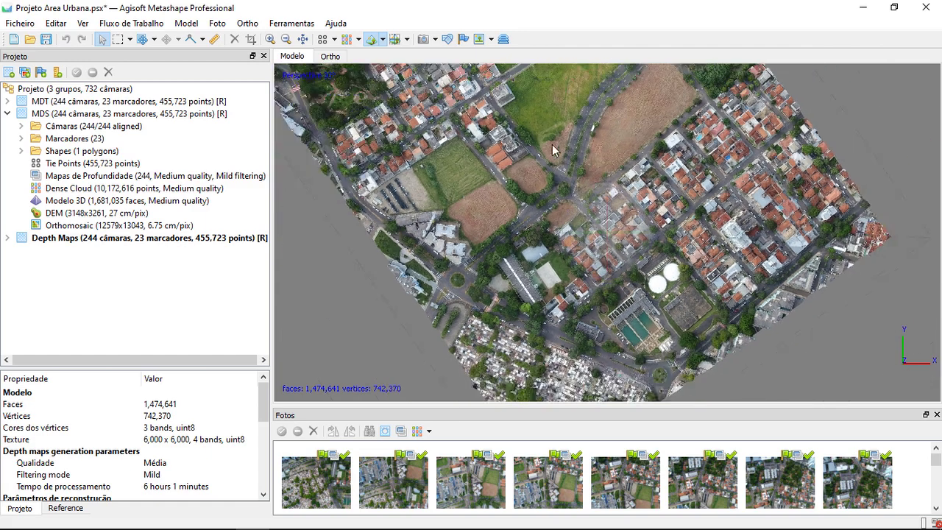
pyautogui.moveTo(478, 117); pyautogui.dragTo(431, 176, button='right')
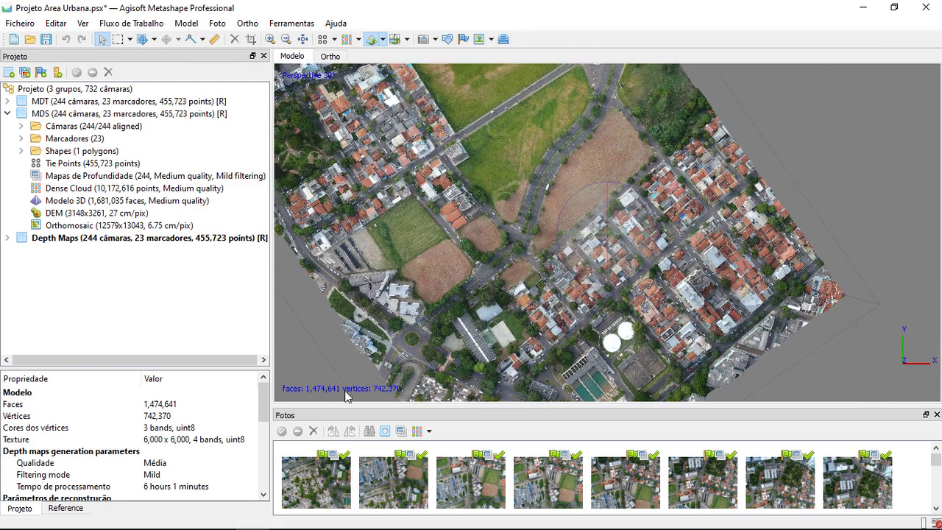
# Start building a tiled model with Dense cloud as the source data
pyautogui.click(139, 24)
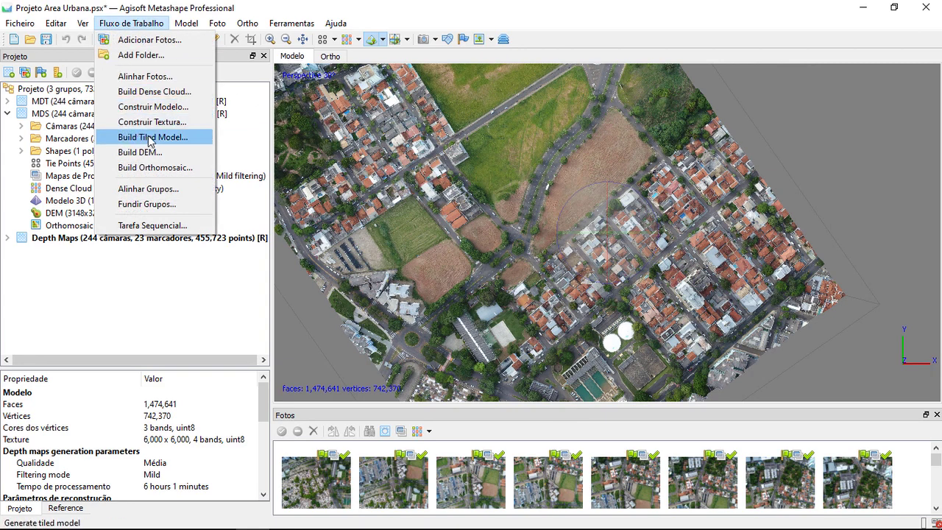
pyautogui.click(152, 138)
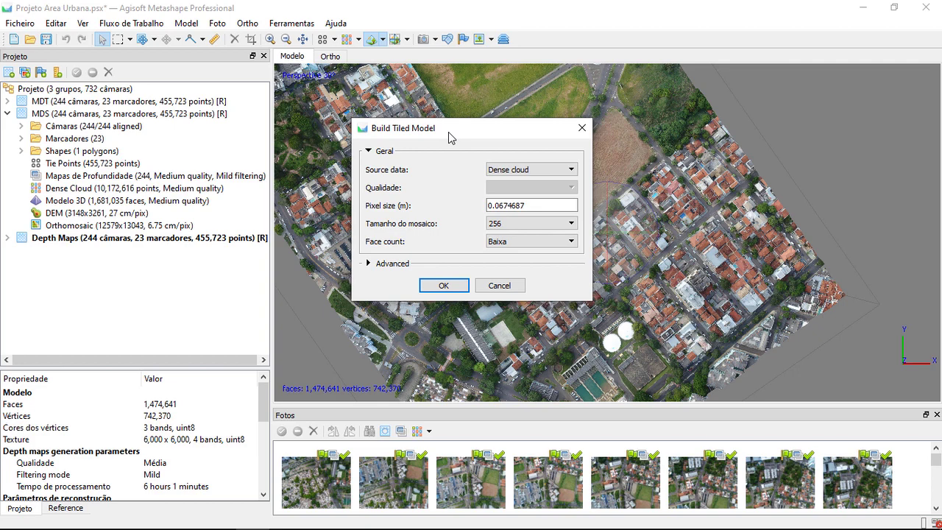
pyautogui.click(500, 171)
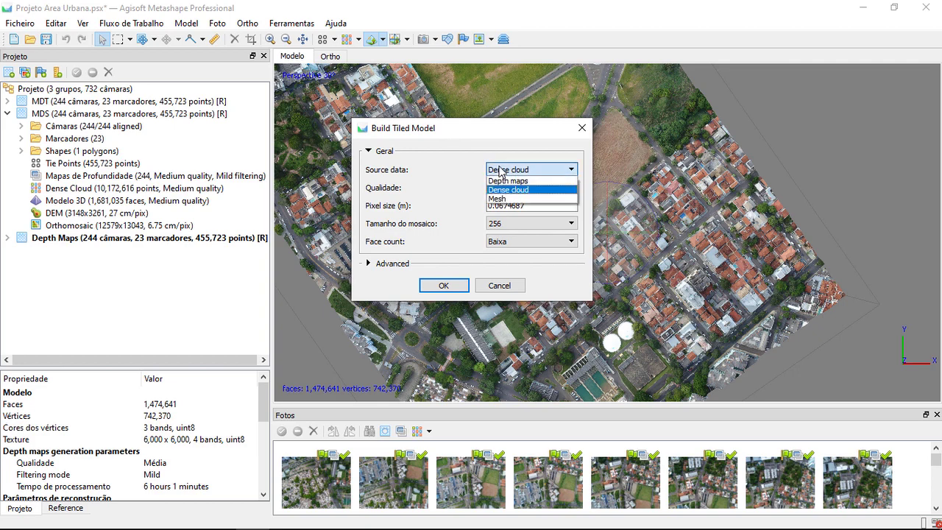
pyautogui.click(546, 192)
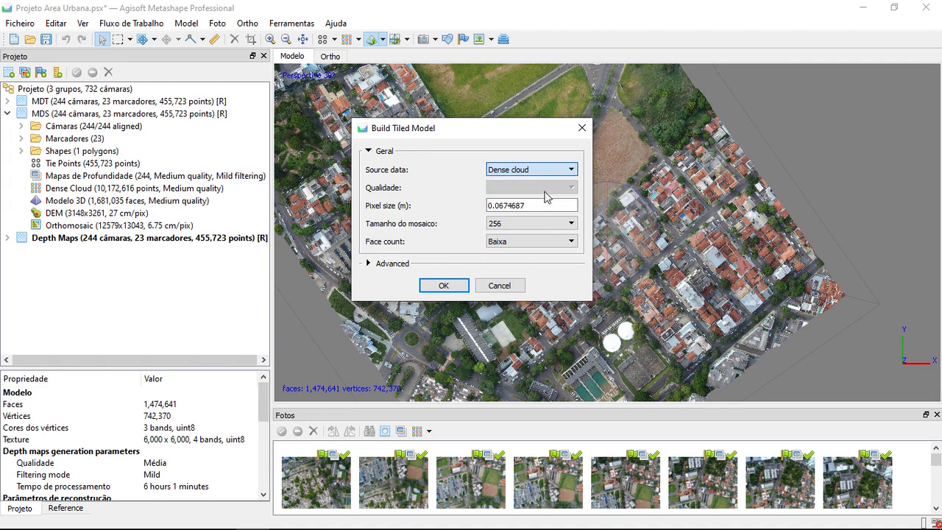
pyautogui.click(536, 175)
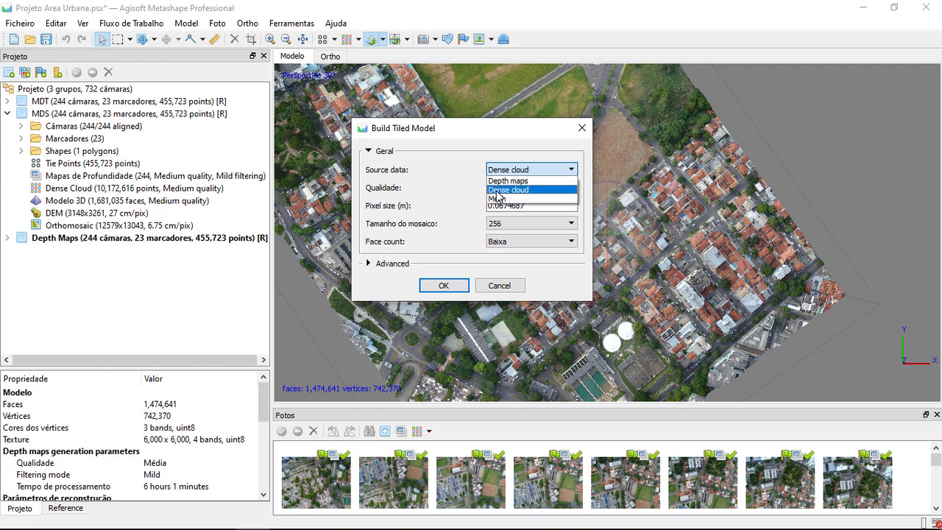
pyautogui.click(498, 191)
# Switch the tiled model's source data to Depth maps and check the quality options, keeping Média
pyautogui.click(499, 170)
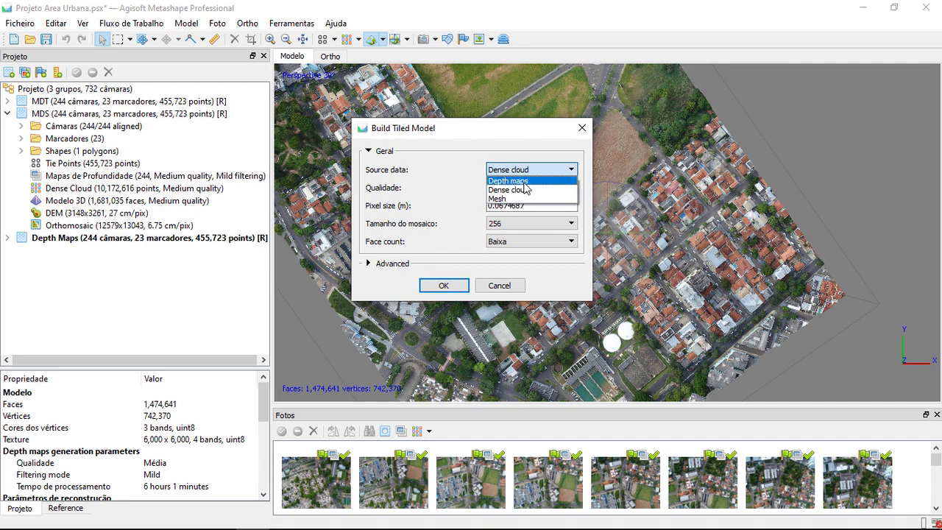
pyautogui.click(403, 185)
pyautogui.click(489, 170)
pyautogui.click(496, 185)
pyautogui.click(508, 188)
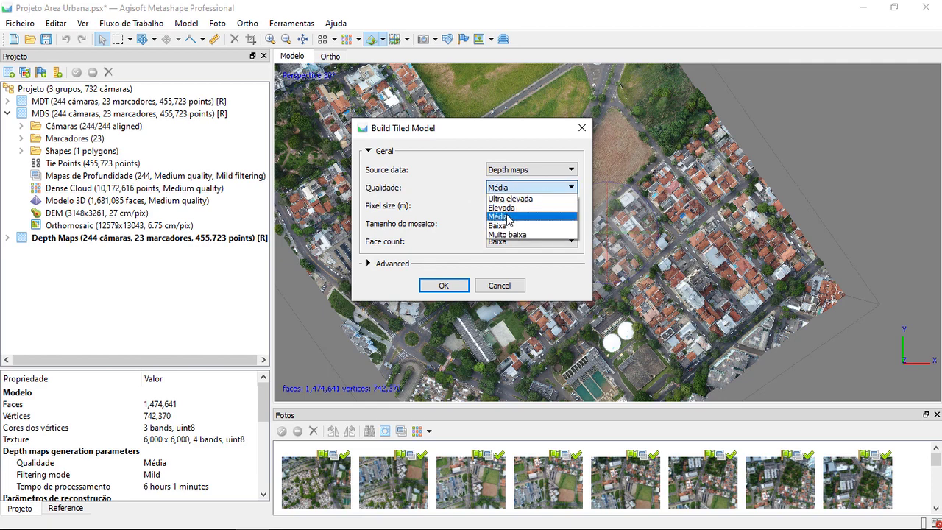
pyautogui.click(464, 181)
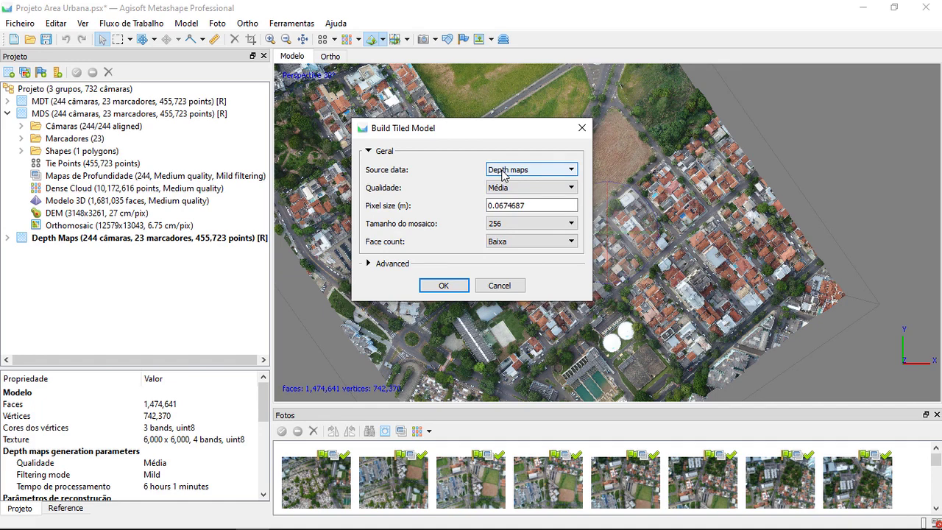
# Set the tiled model's tile size to 1024 and check the pixel size, keeping 0.0674687 m
pyautogui.click(495, 225)
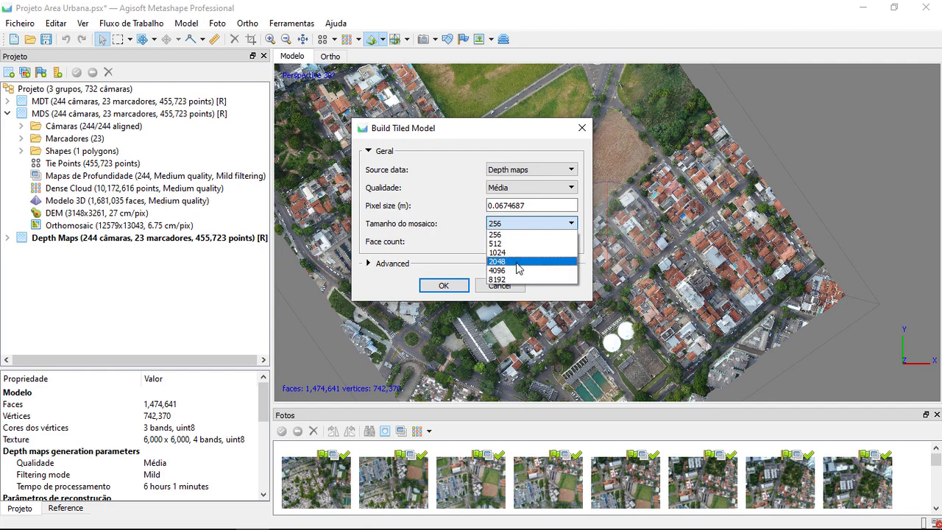
pyautogui.click(519, 253)
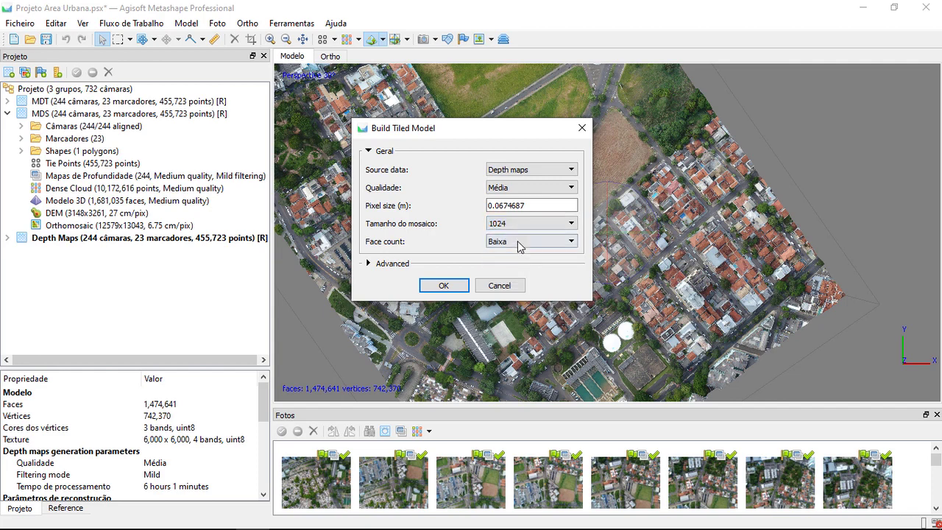
pyautogui.click(516, 225)
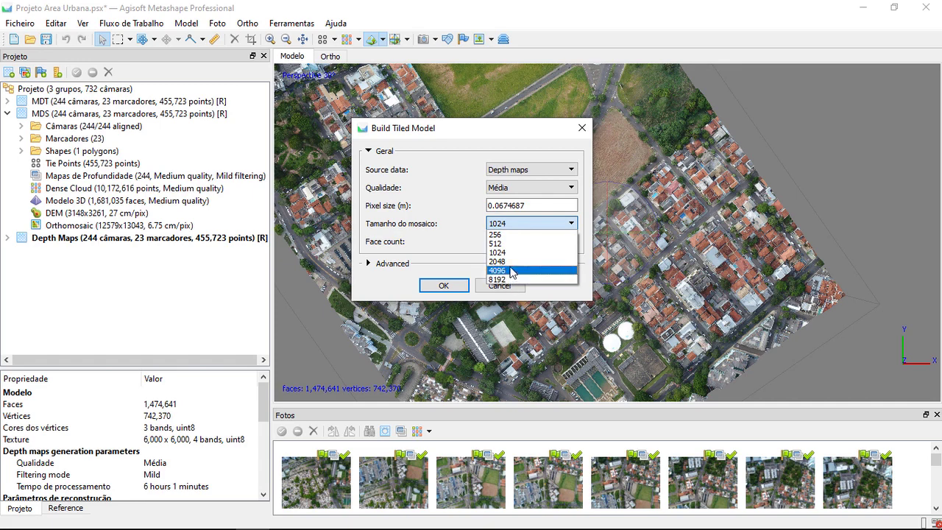
pyautogui.click(513, 253)
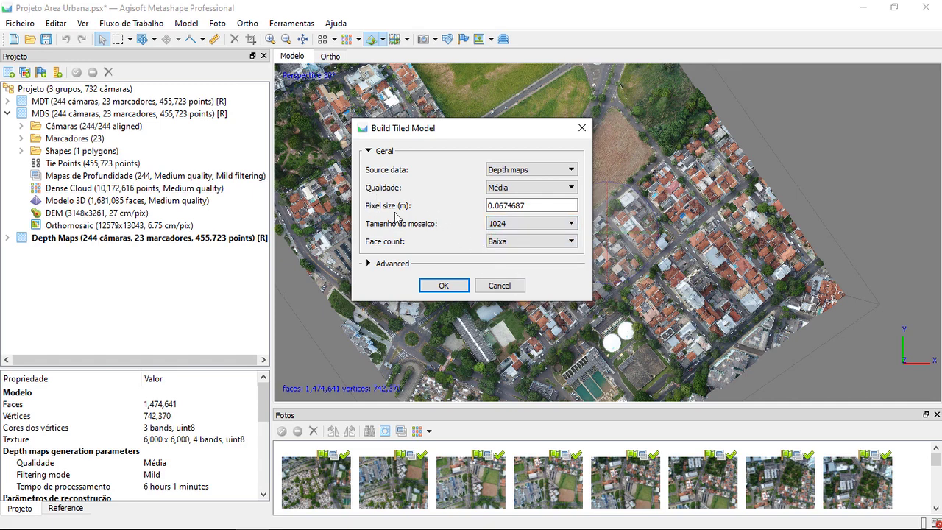
pyautogui.moveTo(547, 205); pyautogui.dragTo(486, 205)
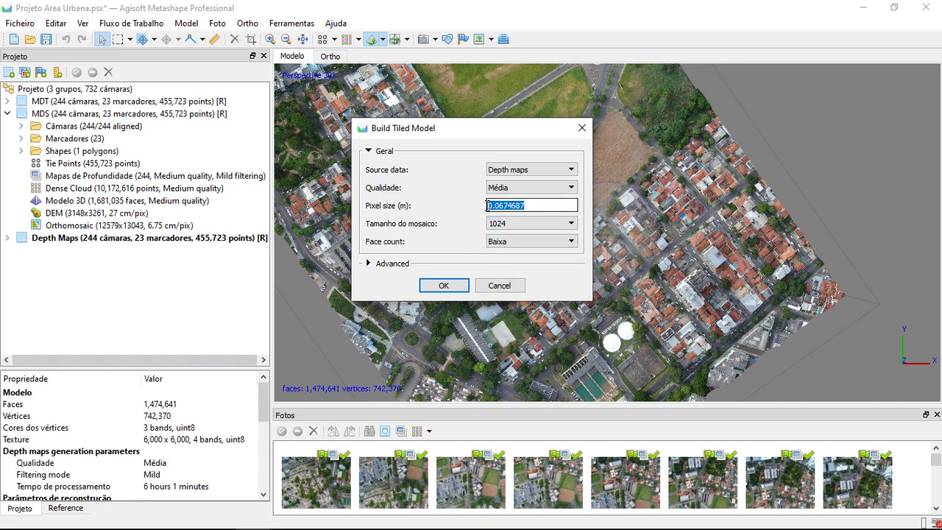
pyautogui.click(513, 205)
pyautogui.moveTo(544, 206); pyautogui.dragTo(461, 202)
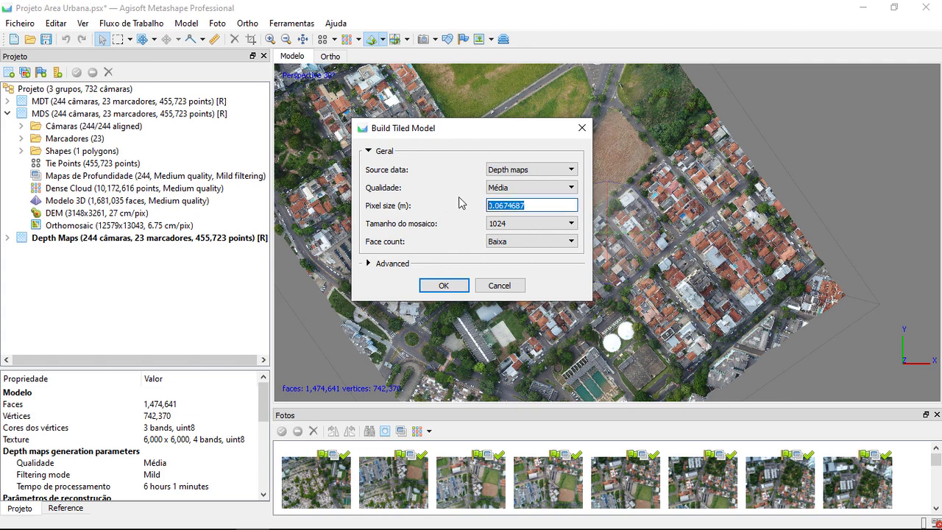
pyautogui.click(549, 204)
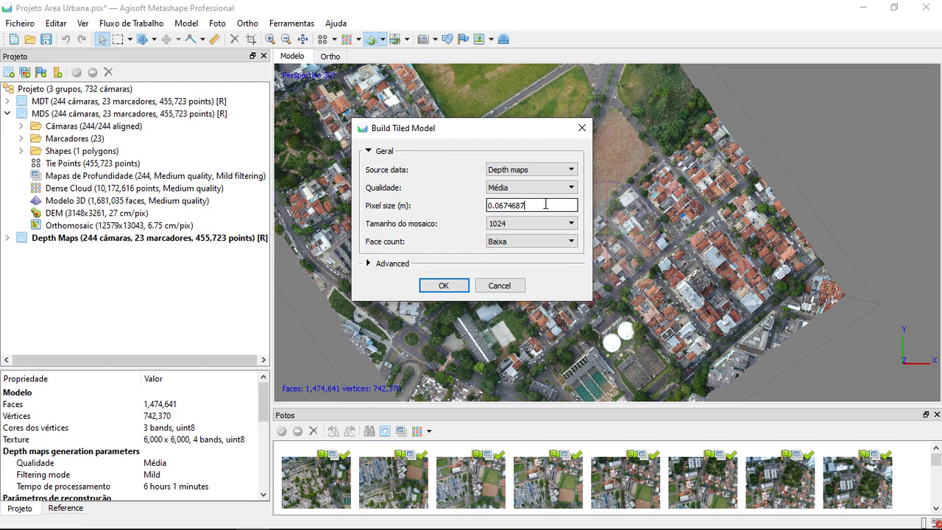
pyautogui.moveTo(541, 204); pyautogui.dragTo(463, 234)
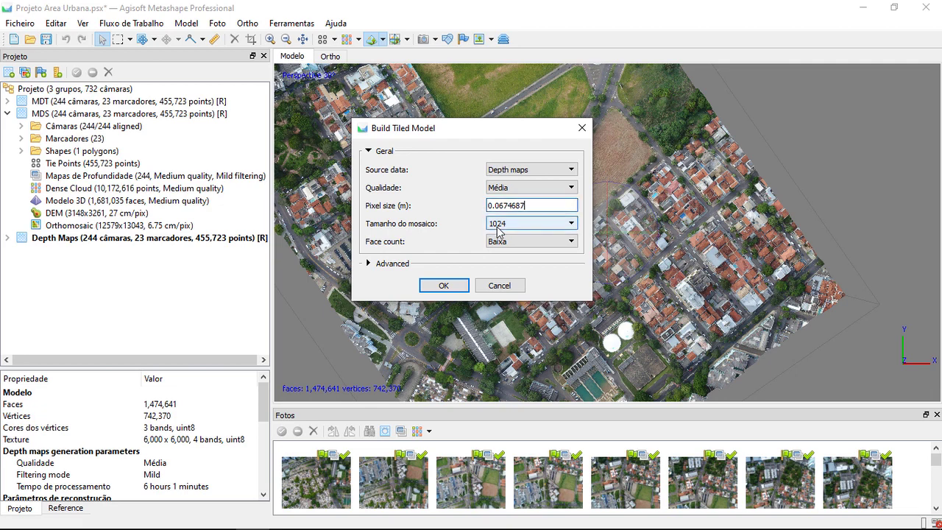
# Set the tiled model's face count to Média and enable the ghosting filter in the advanced options
pyautogui.click(514, 242)
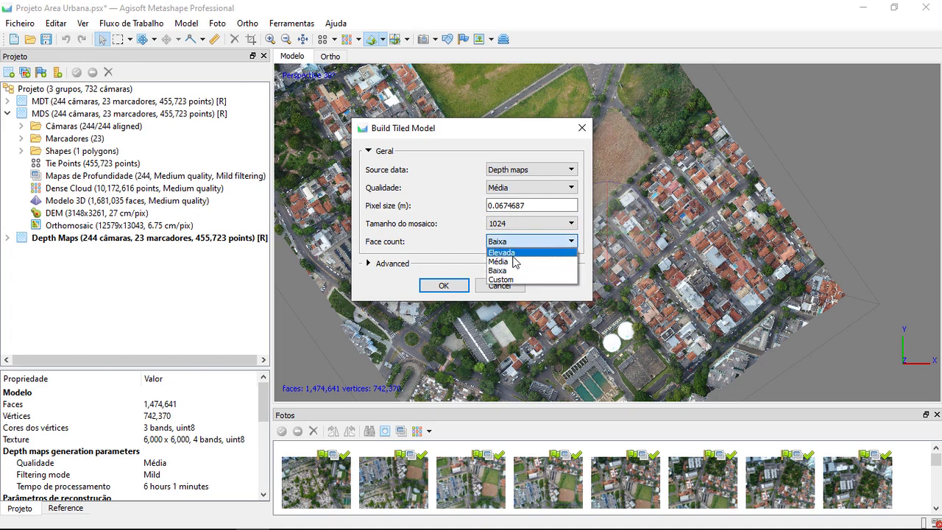
pyautogui.click(516, 262)
pyautogui.click(372, 264)
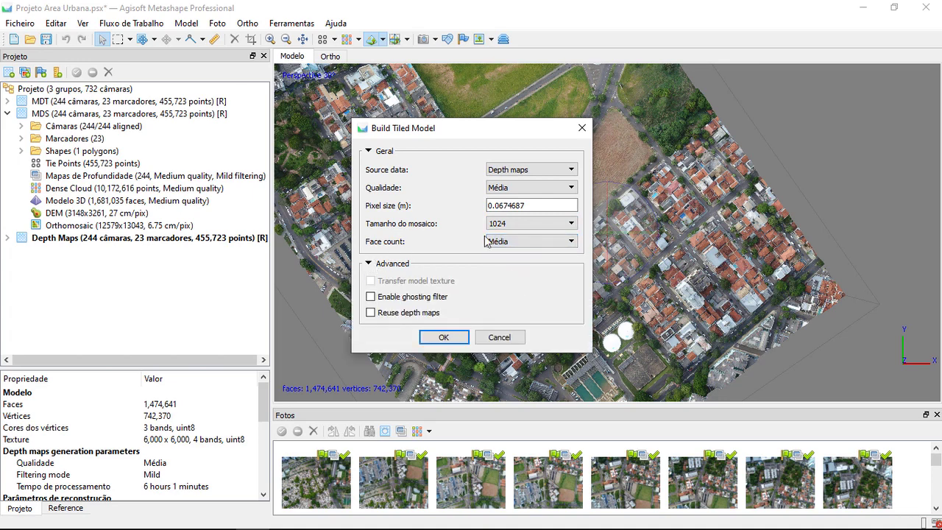
pyautogui.click(543, 241)
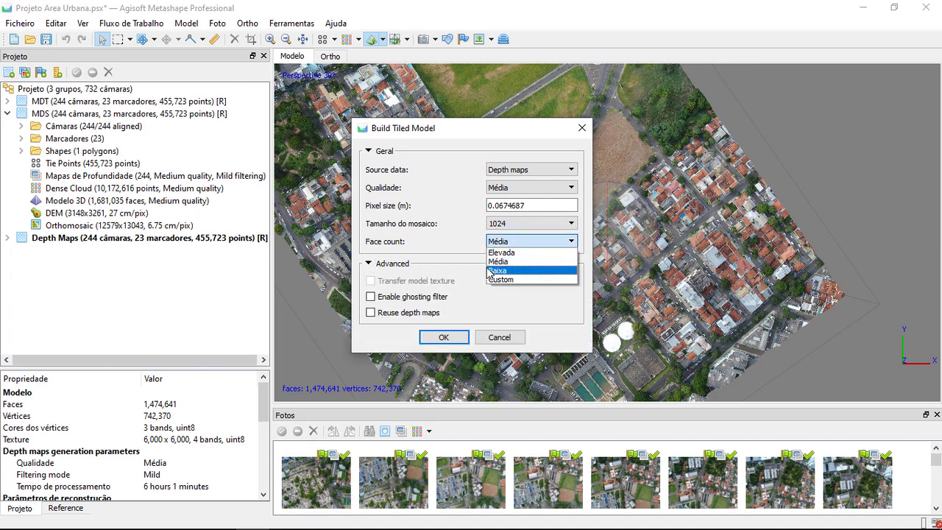
pyautogui.click(459, 251)
pyautogui.click(383, 296)
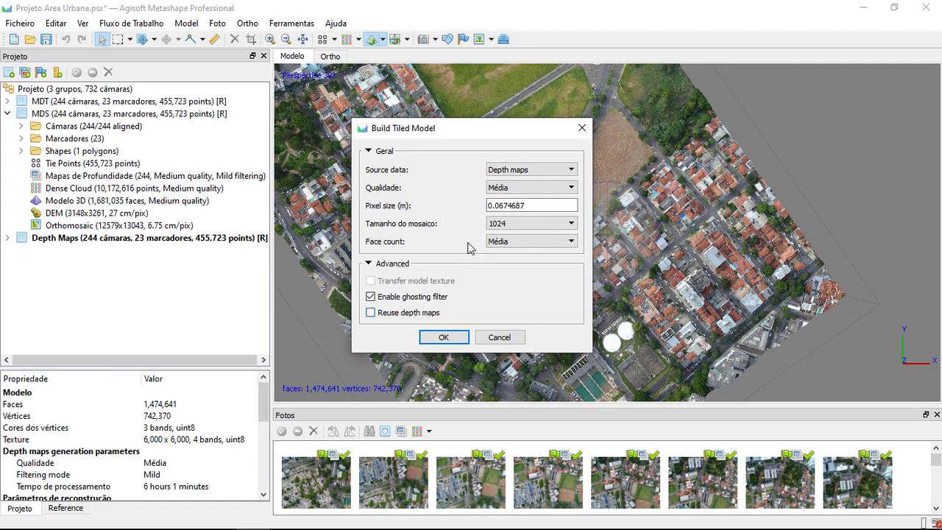
# Set the source data to Dense cloud and build the tiled model
pyautogui.click(515, 170)
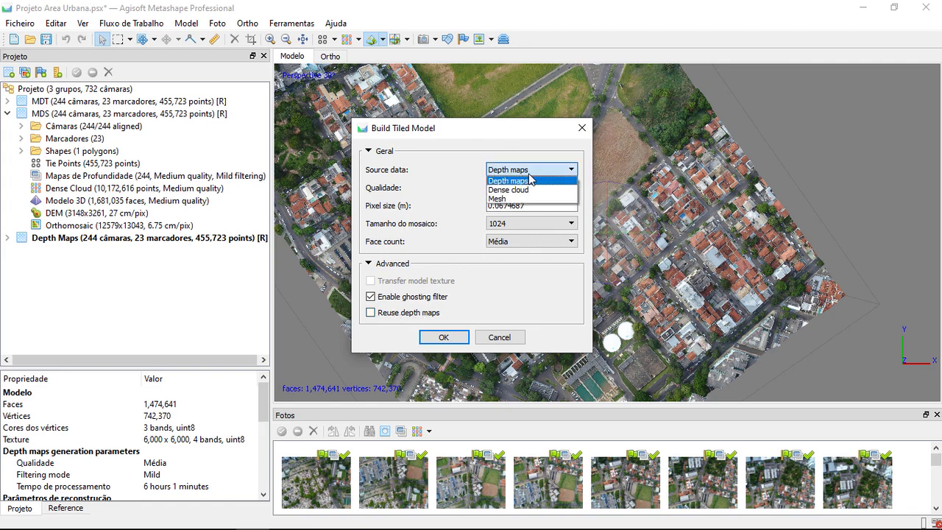
pyautogui.click(522, 190)
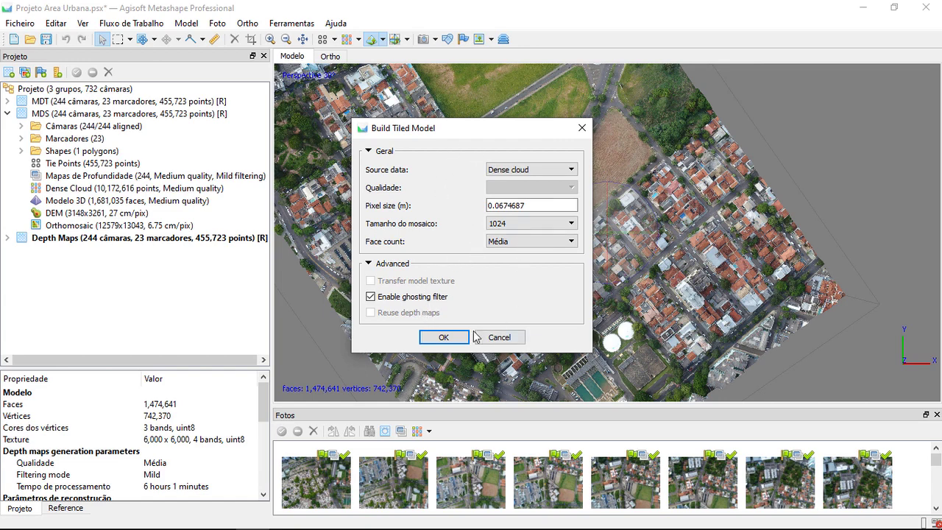
pyautogui.click(441, 336)
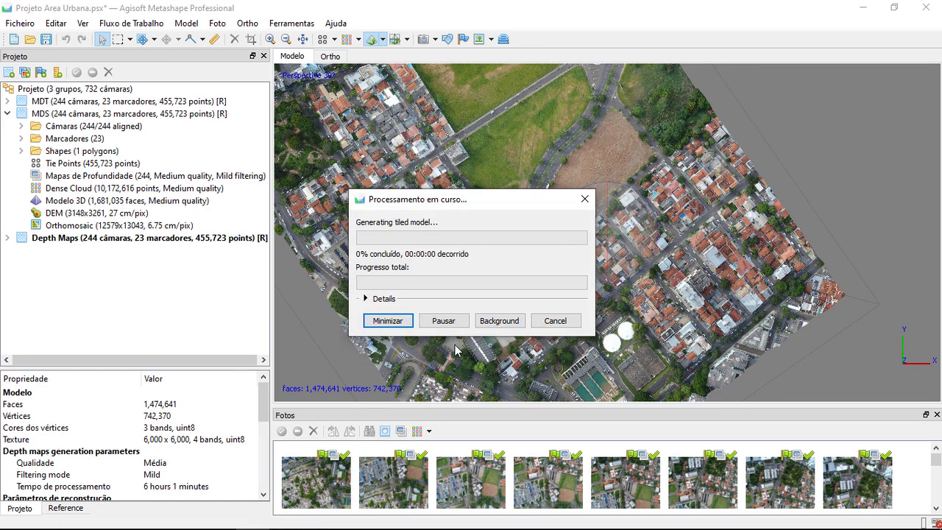
# Expand the Depth Maps chunk and check the tiled model's reconstruction parameters and processing time
pyautogui.click(7, 239)
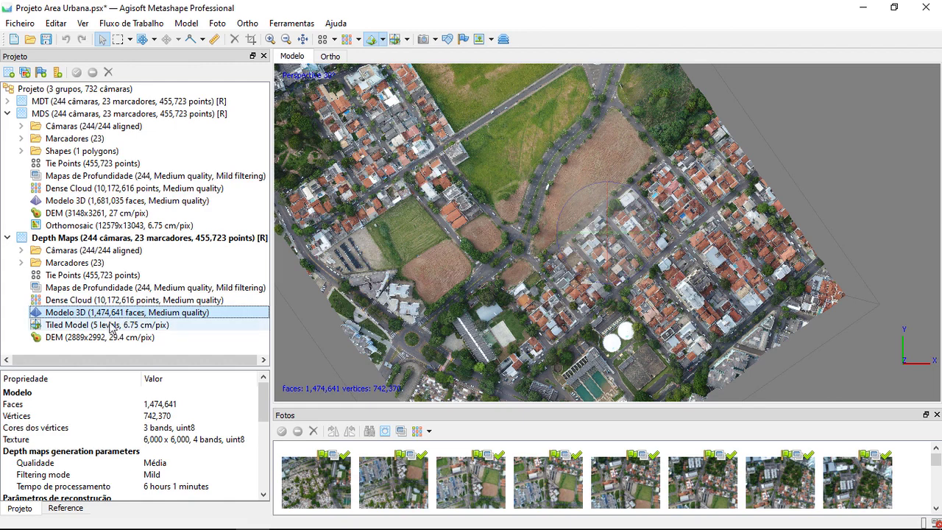
pyautogui.click(108, 326)
pyautogui.scroll(-3, 178, 442)
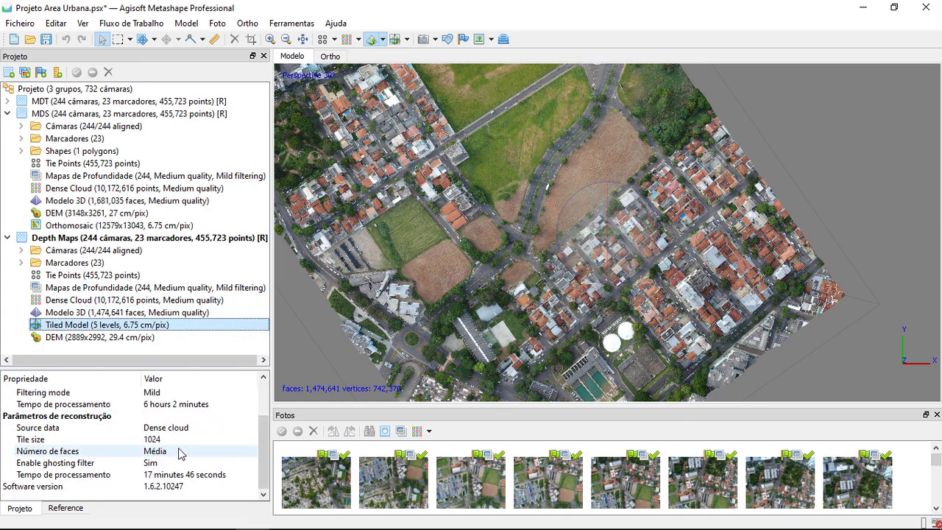
pyautogui.click(148, 476)
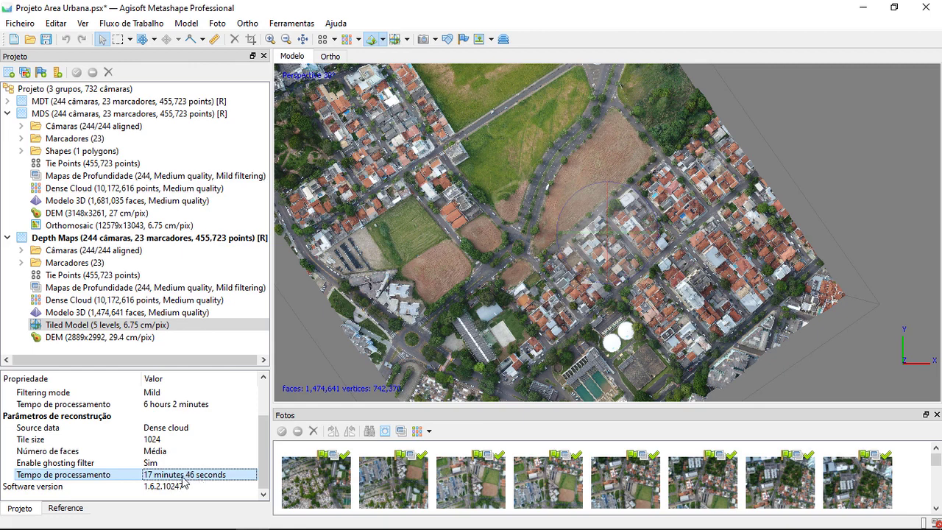
# Display the Depth Maps tiled model and examine its detail from above around the green field and avenue
pyautogui.click(103, 312)
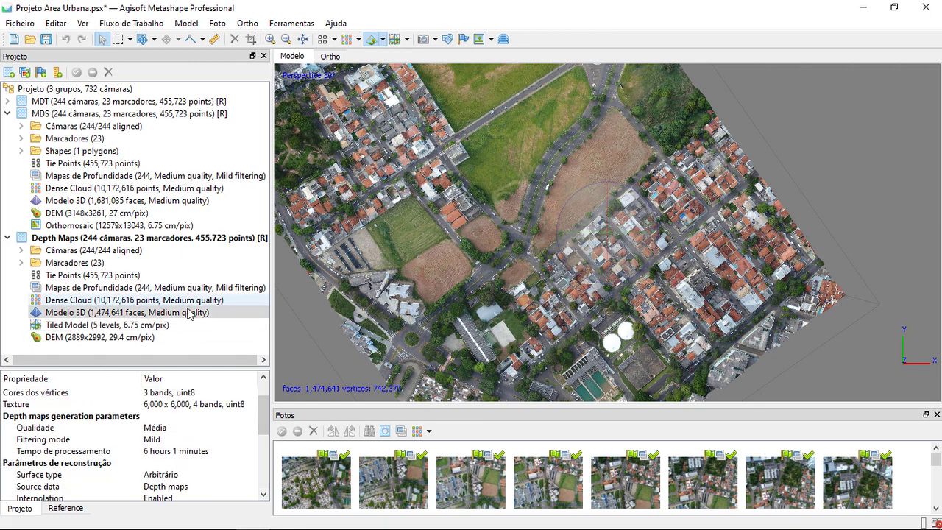
pyautogui.doubleClick(118, 325)
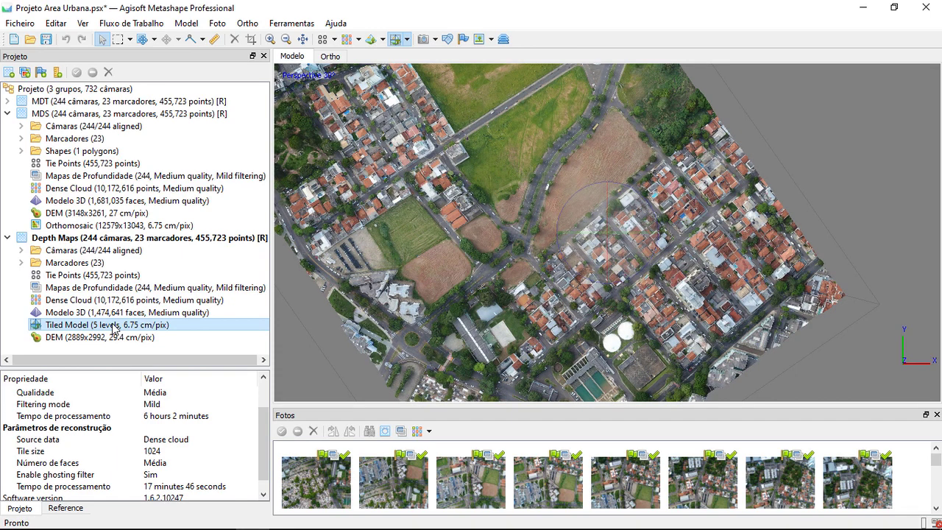
pyautogui.click(730, 287)
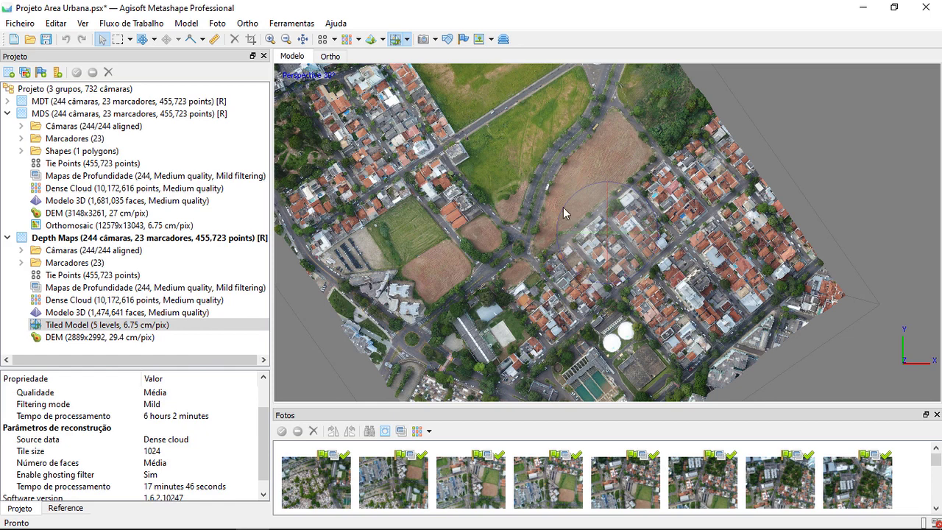
pyautogui.moveTo(563, 207); pyautogui.dragTo(644, 283)
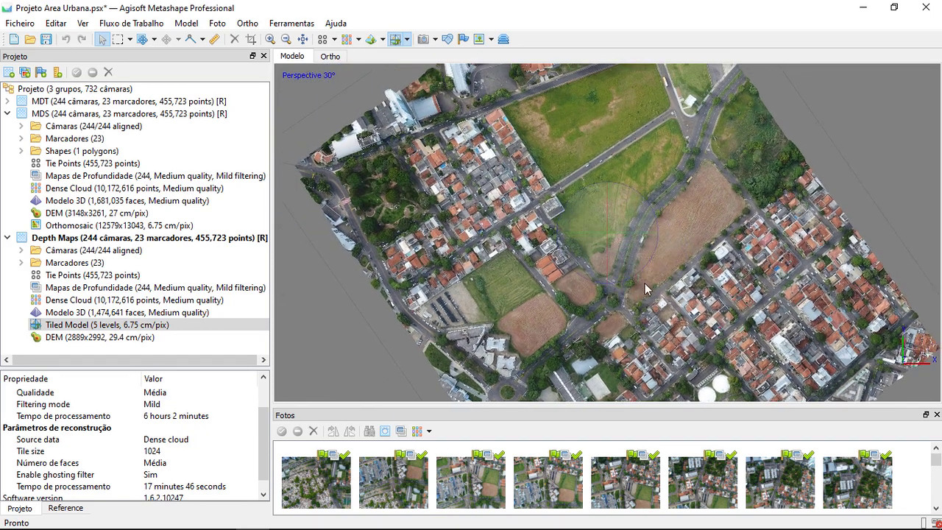
pyautogui.scroll(5, 639, 269)
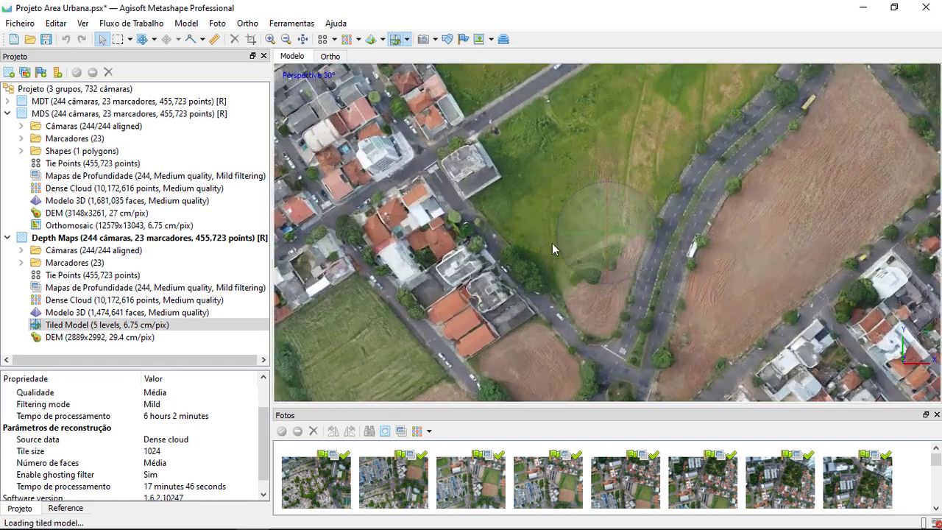
pyautogui.scroll(2, 544, 250)
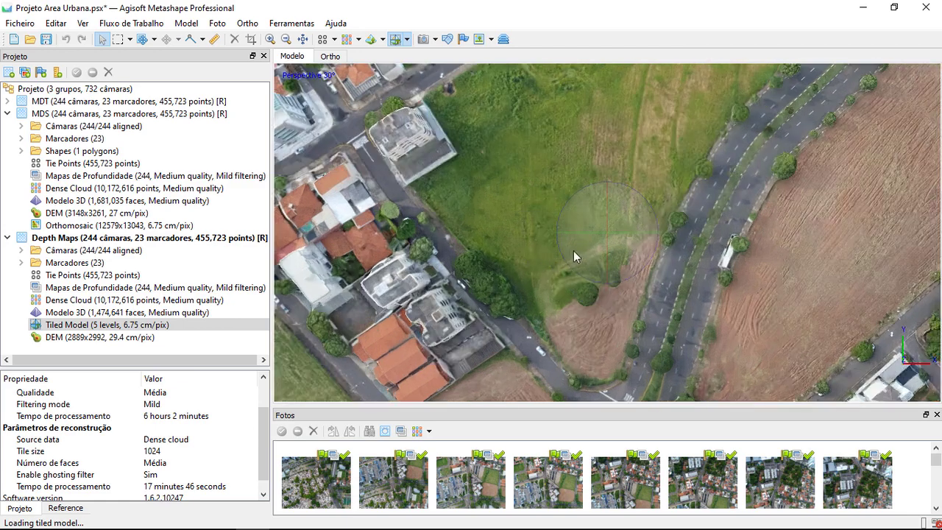
# Examine the tiled model's buildings, trees, roads and open fields from oblique angles, both close up and from afar
pyautogui.moveTo(519, 147); pyautogui.dragTo(489, 147)
pyautogui.moveTo(635, 279); pyautogui.dragTo(585, 295)
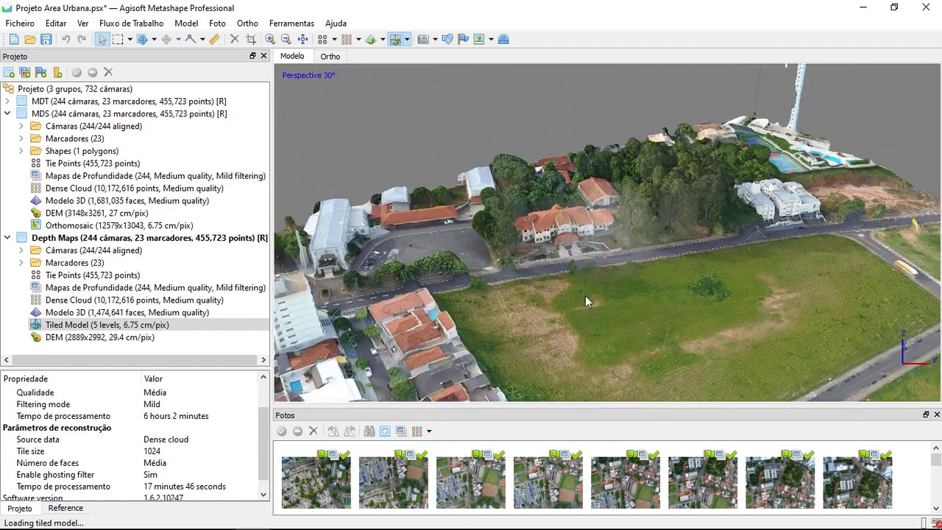
pyautogui.moveTo(585, 295); pyautogui.dragTo(559, 122, button='middle')
pyautogui.moveTo(765, 361); pyautogui.dragTo(643, 187, button='middle')
pyautogui.scroll(-3, 643, 193)
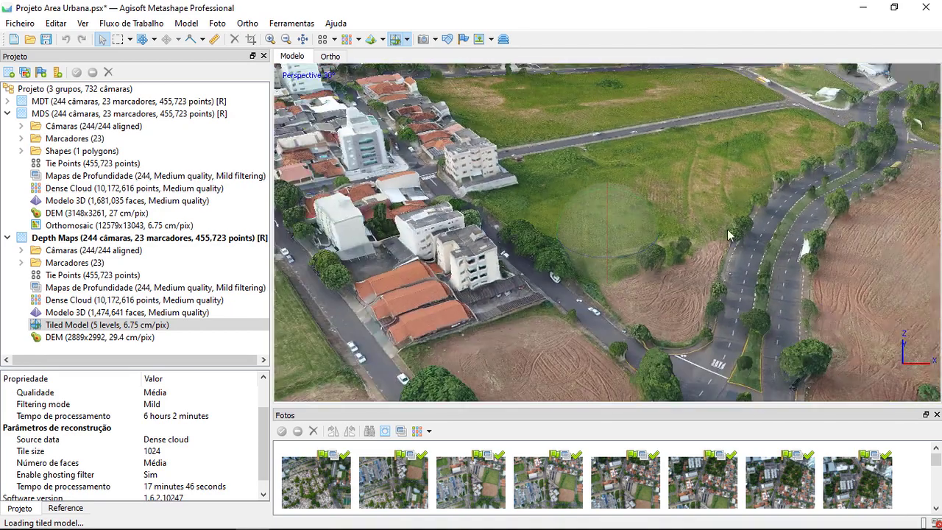
pyautogui.moveTo(804, 251); pyautogui.dragTo(639, 140)
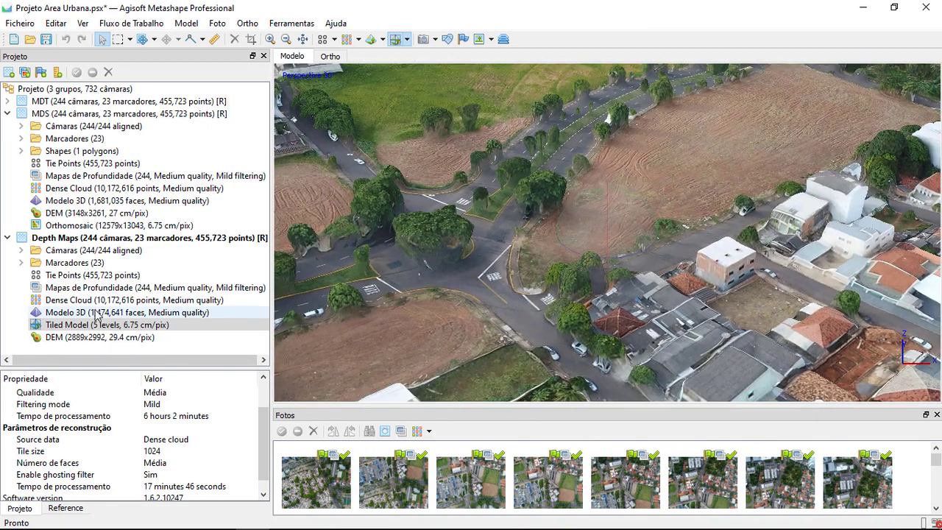
pyautogui.click(105, 313)
pyautogui.click(105, 324)
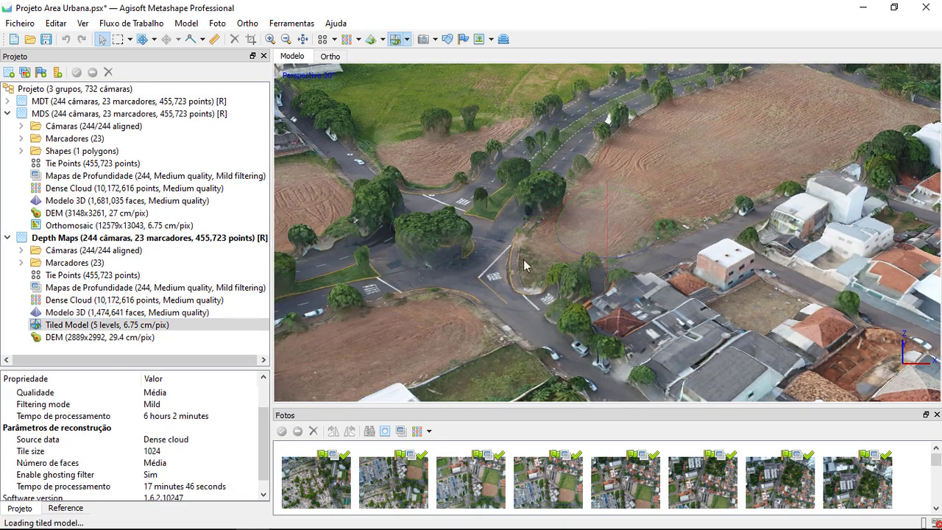
pyautogui.scroll(-5, 672, 313)
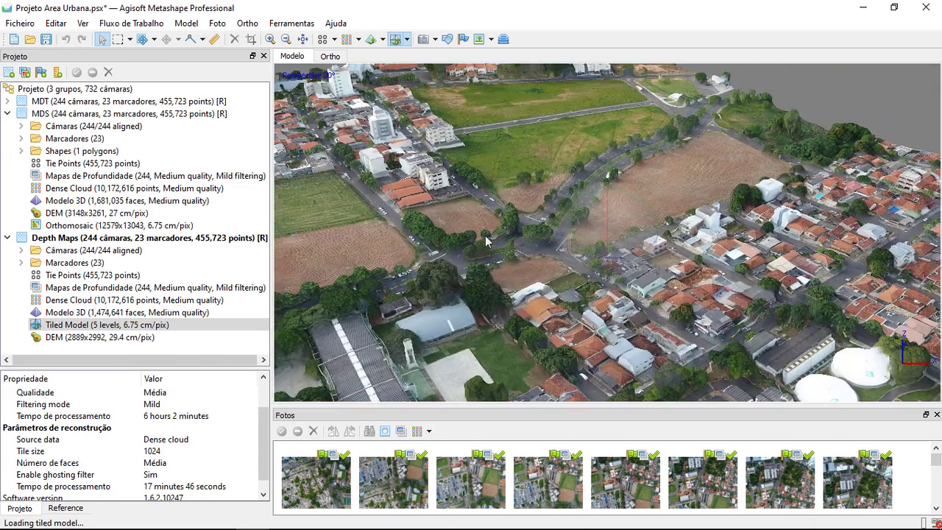
pyautogui.moveTo(447, 200); pyautogui.dragTo(525, 276)
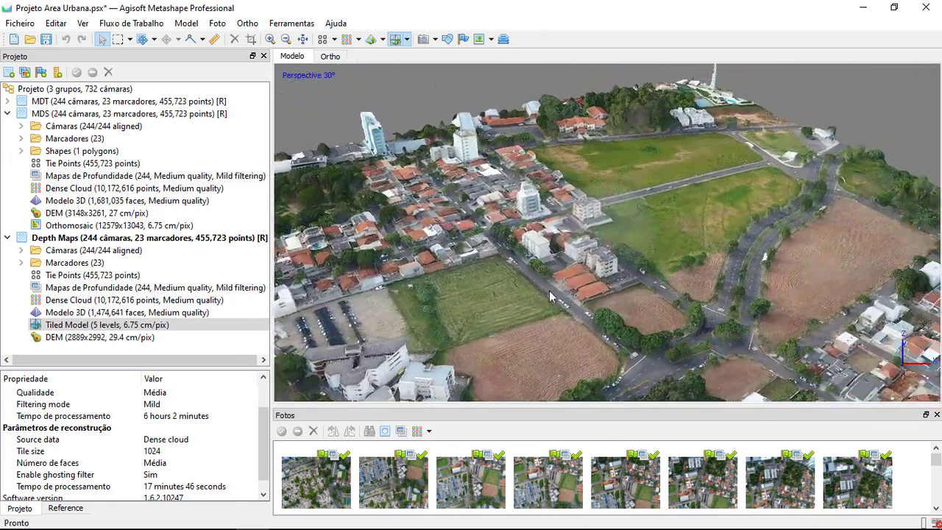
pyautogui.scroll(5, 525, 276)
pyautogui.moveTo(486, 203); pyautogui.dragTo(513, 248)
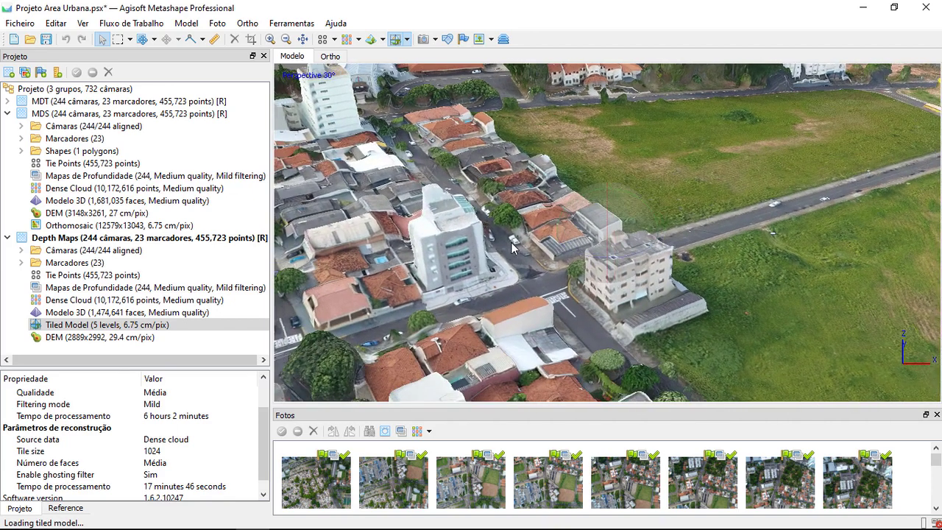
# Compare the Depth Maps chunk's textured 3D model with its tiled model over the residential blocks
pyautogui.click(111, 313)
pyautogui.doubleClick(110, 313)
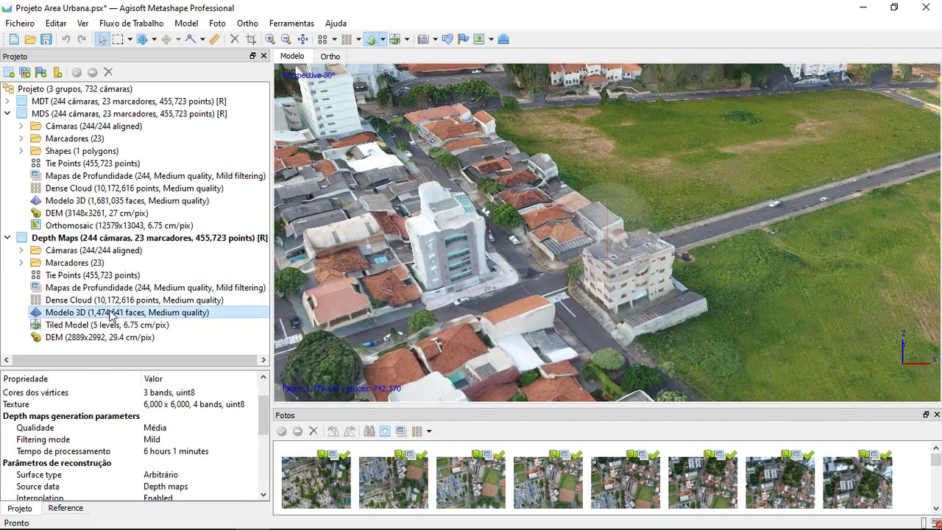
pyautogui.doubleClick(110, 324)
pyautogui.scroll(5, 719, 243)
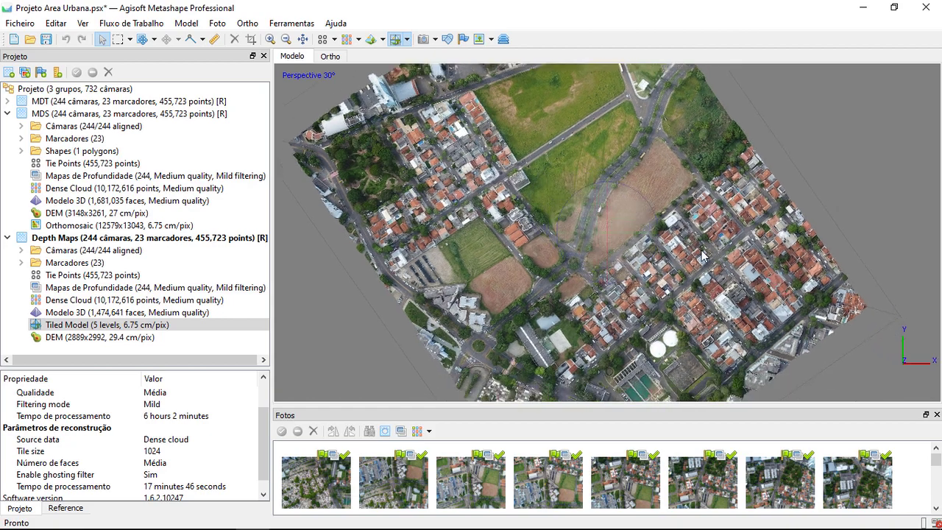
pyautogui.scroll(5, 570, 217)
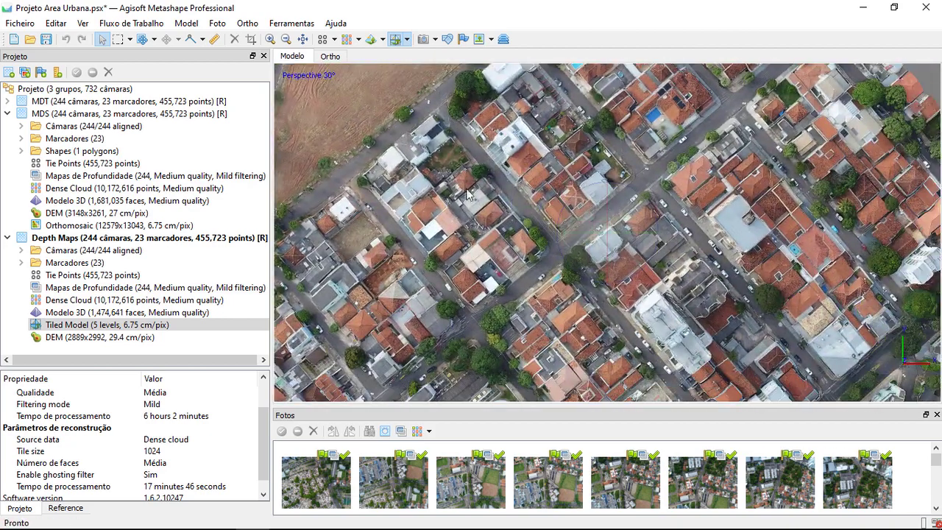
pyautogui.moveTo(577, 226); pyautogui.dragTo(665, 205)
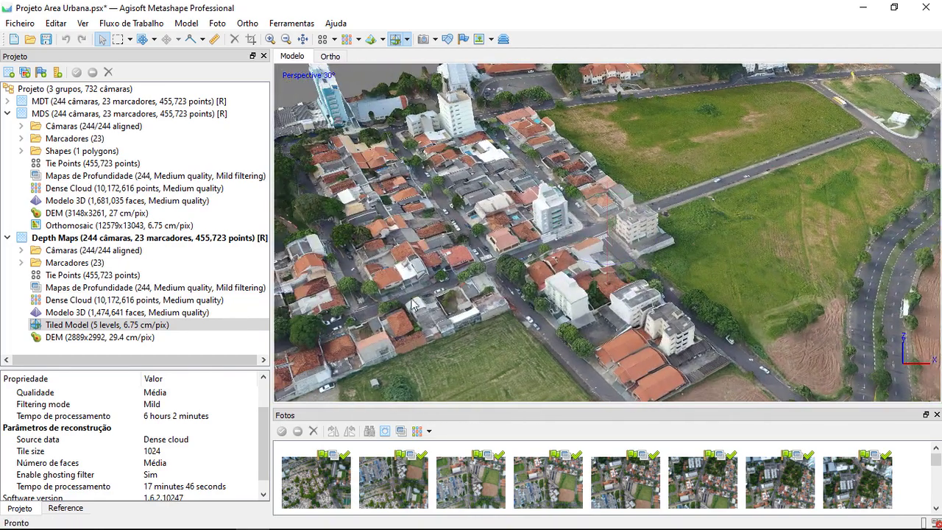
# Display the MDS chunk's 3D model and compare its buildings with those in the Depth Maps tiled model
pyautogui.click(68, 201)
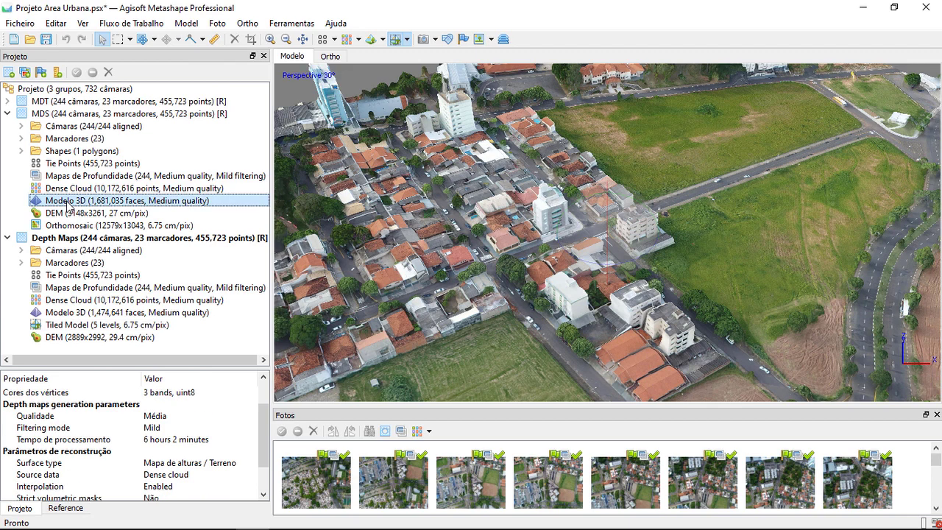
pyautogui.doubleClick(136, 206)
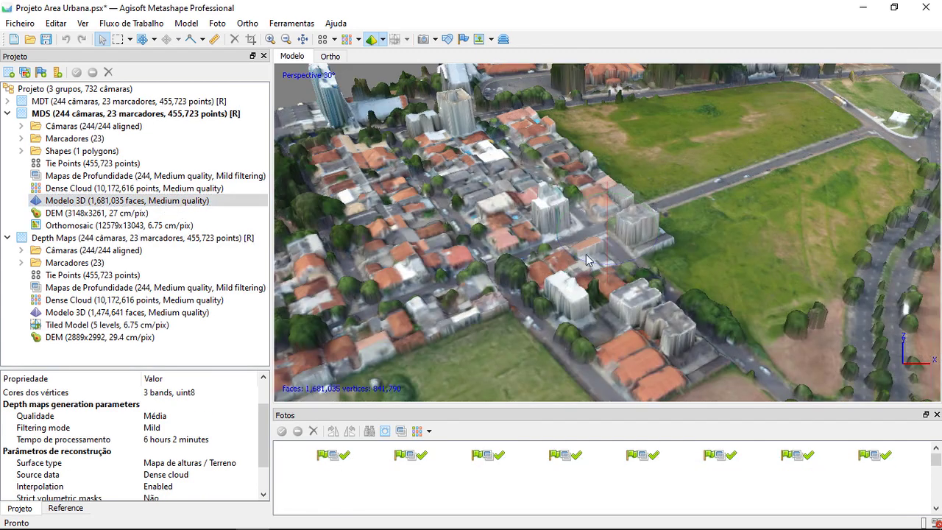
pyautogui.moveTo(586, 254); pyautogui.dragTo(631, 309)
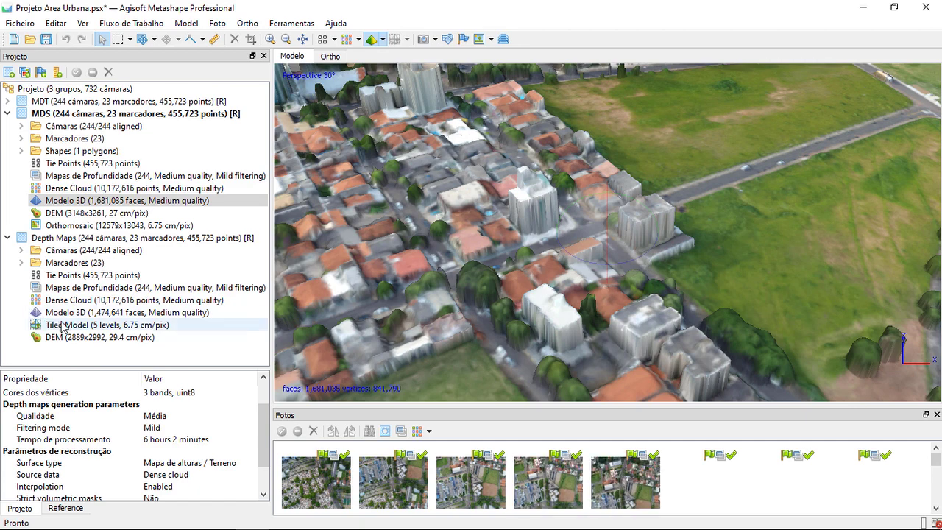
pyautogui.scroll(1, 305, 298)
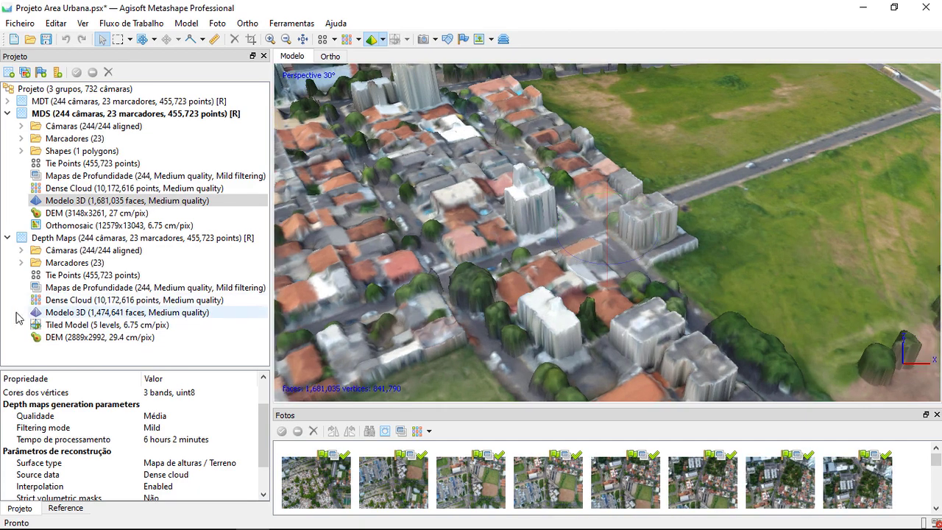
pyautogui.doubleClick(55, 324)
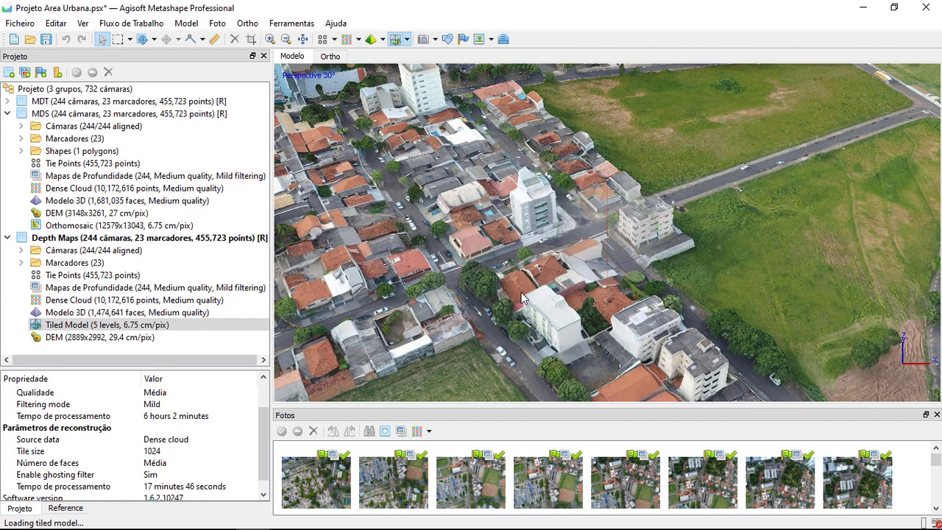
pyautogui.scroll(2, 522, 297)
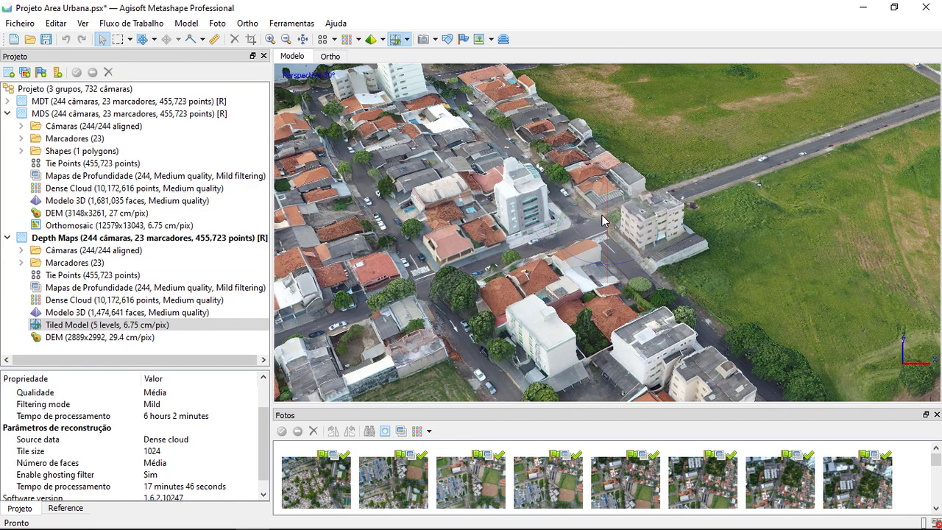
pyautogui.moveTo(602, 219); pyautogui.dragTo(390, 302)
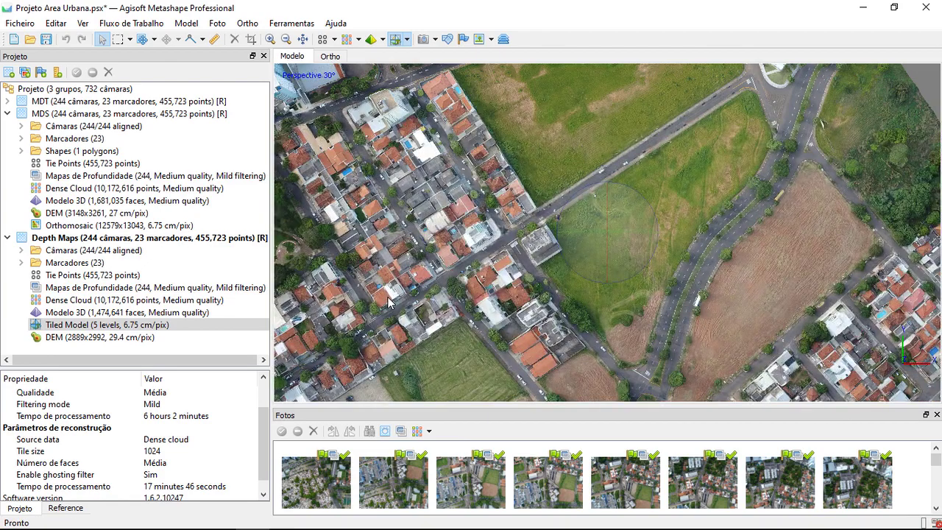
pyautogui.moveTo(589, 249); pyautogui.dragTo(250, 109)
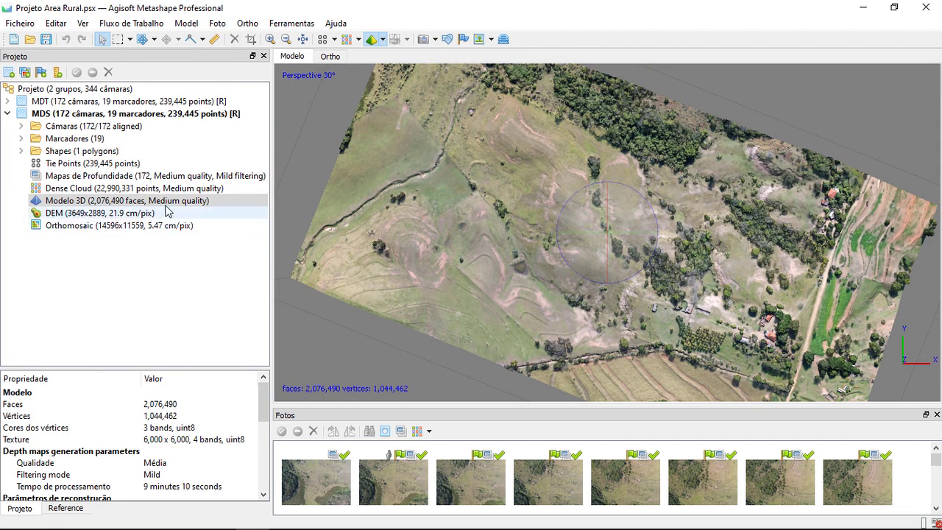
# Examine the rural project's shaded MDS 3D model from above and at an angle around the tree clusters
pyautogui.scroll(3, 760, 272)
pyautogui.scroll(4, 760, 272)
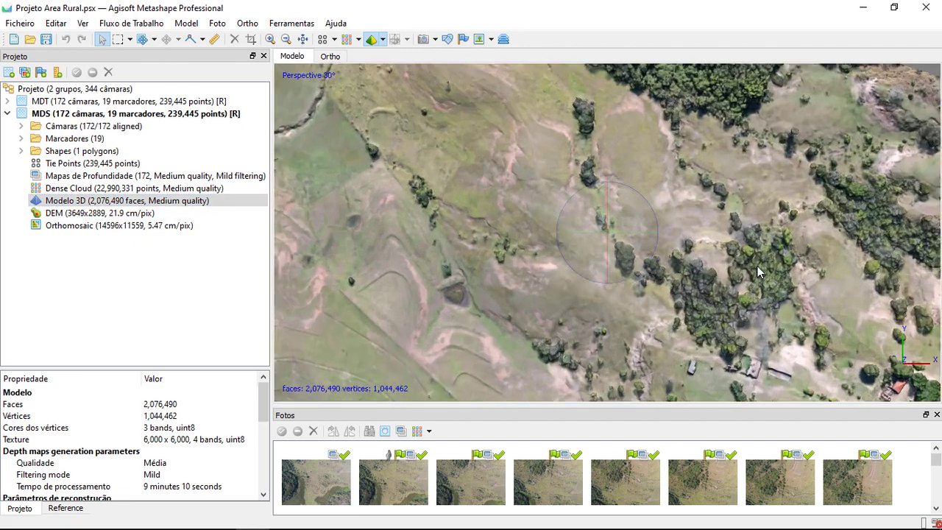
pyautogui.moveTo(617, 255); pyautogui.dragTo(597, 180)
pyautogui.scroll(-3, 697, 262)
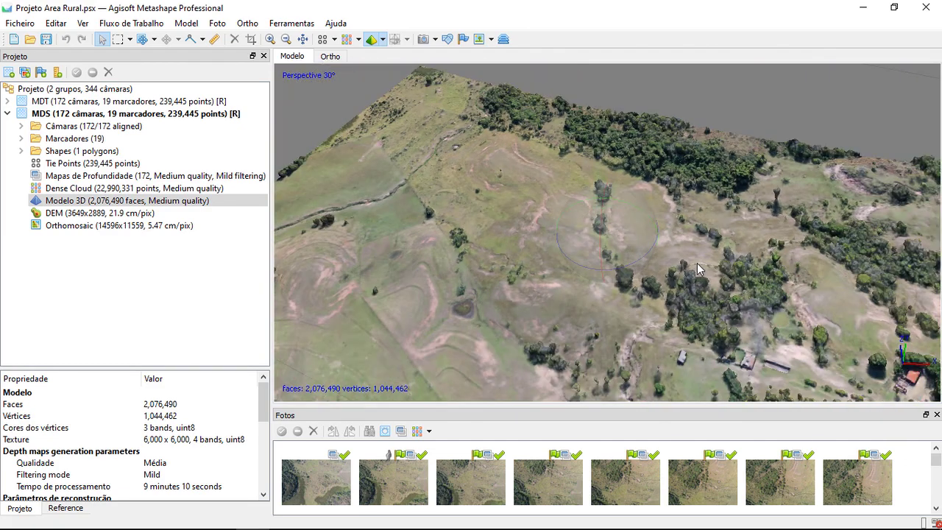
pyautogui.scroll(3, 697, 262)
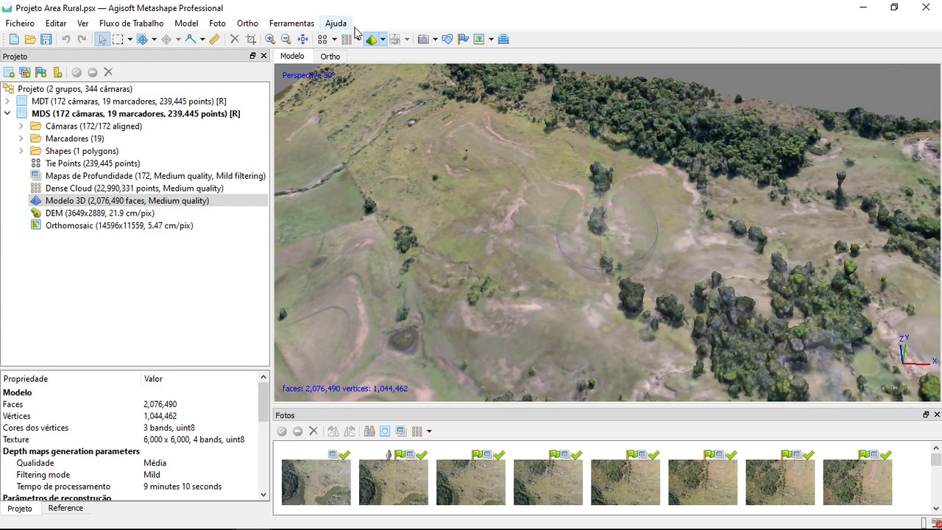
# Switch the rural MDS 3D model to Model Textured and examine the pasture and stream in detail
pyautogui.click(382, 45)
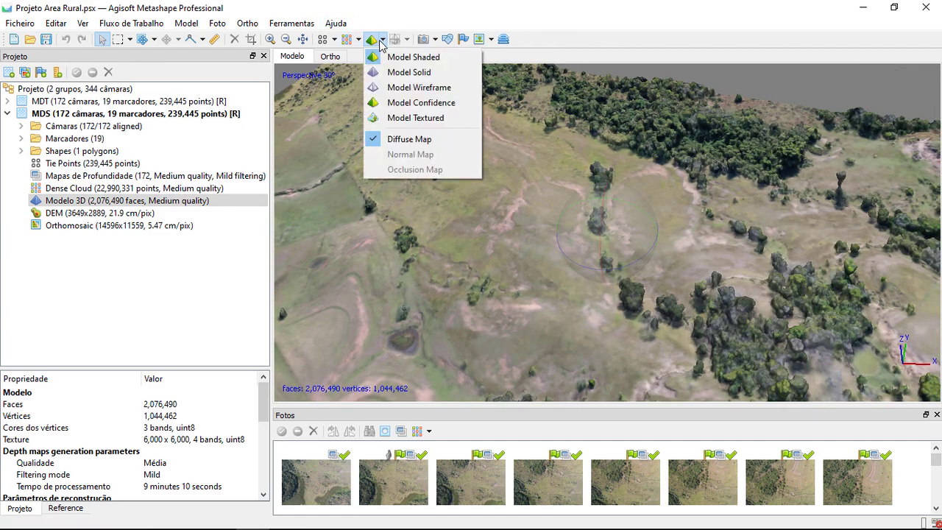
pyautogui.click(401, 117)
pyautogui.scroll(4, 566, 233)
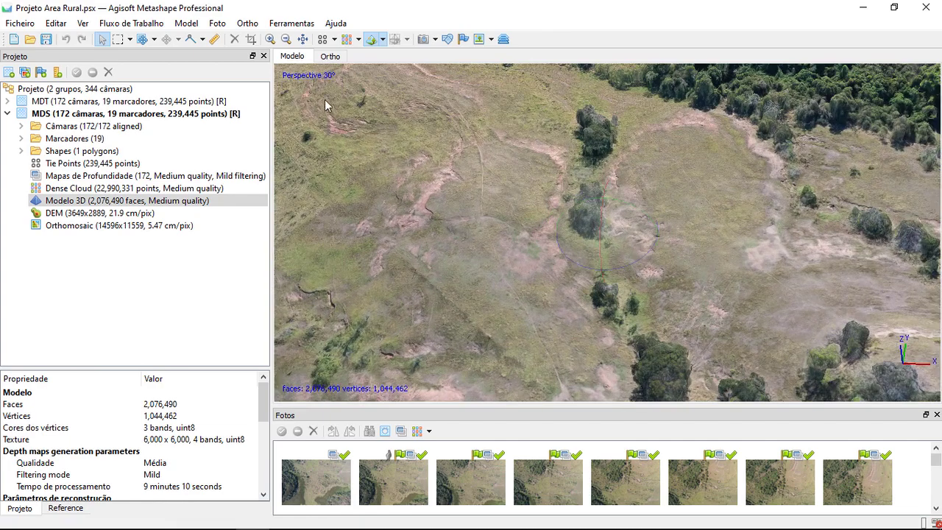
pyautogui.moveTo(325, 100); pyautogui.dragTo(654, 217)
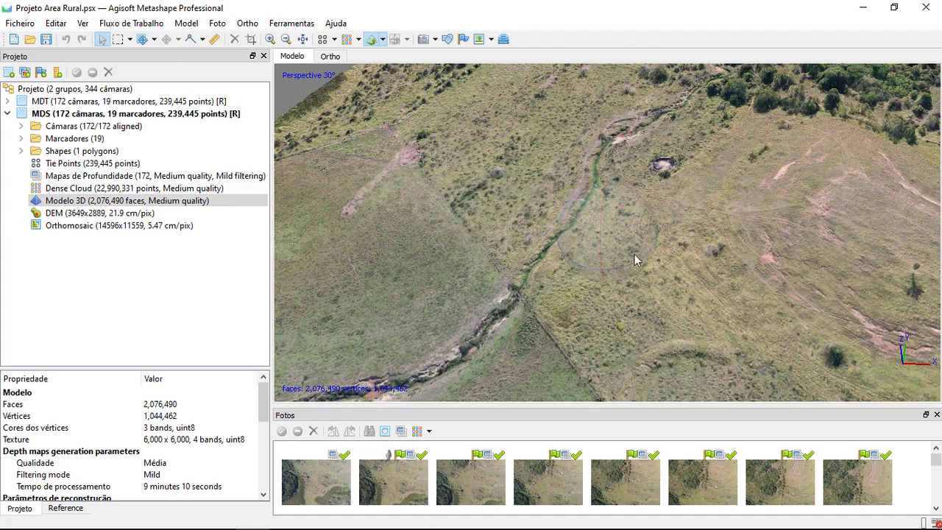
pyautogui.moveTo(634, 254); pyautogui.dragTo(692, 185)
pyautogui.moveTo(492, 336); pyautogui.dragTo(393, 78)
# Compare the pasture and stream area of the MDS 3D model in Model Shaded and Model Textured display
pyautogui.click(382, 40)
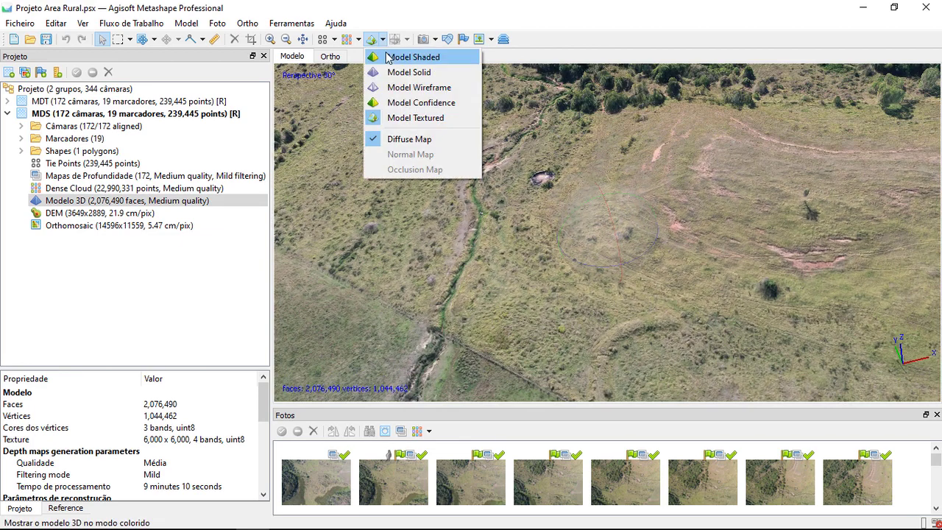
pyautogui.click(387, 57)
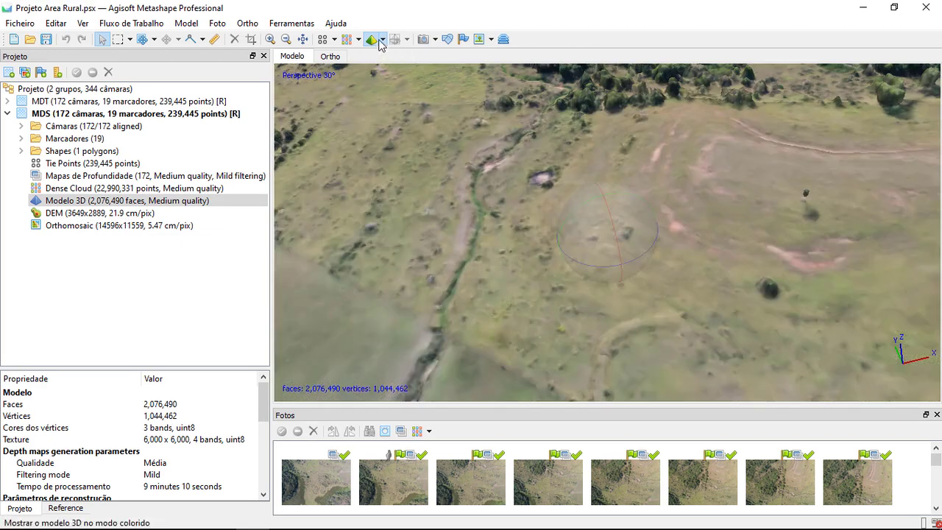
pyautogui.click(383, 39)
pyautogui.click(395, 117)
# Examine the textured MDS model around the tree clusters, ponds, dirt road and farm buildings, at an angle and from above
pyautogui.scroll(-10, 669, 277)
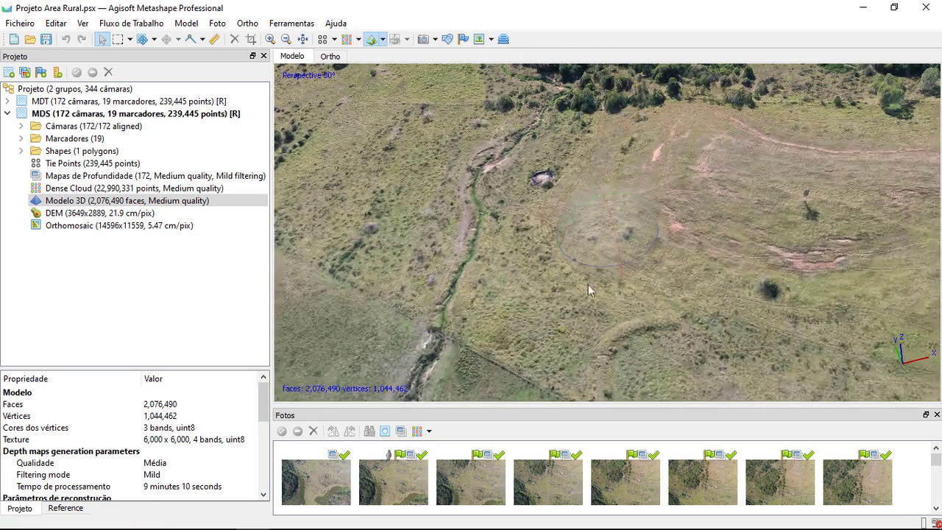
pyautogui.moveTo(767, 273); pyautogui.dragTo(557, 211)
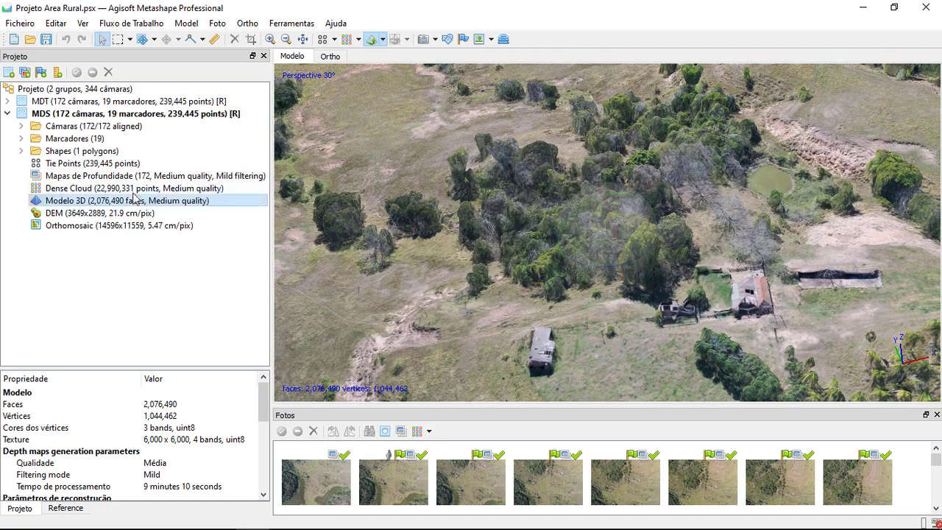
pyautogui.moveTo(690, 207); pyautogui.dragTo(546, 162)
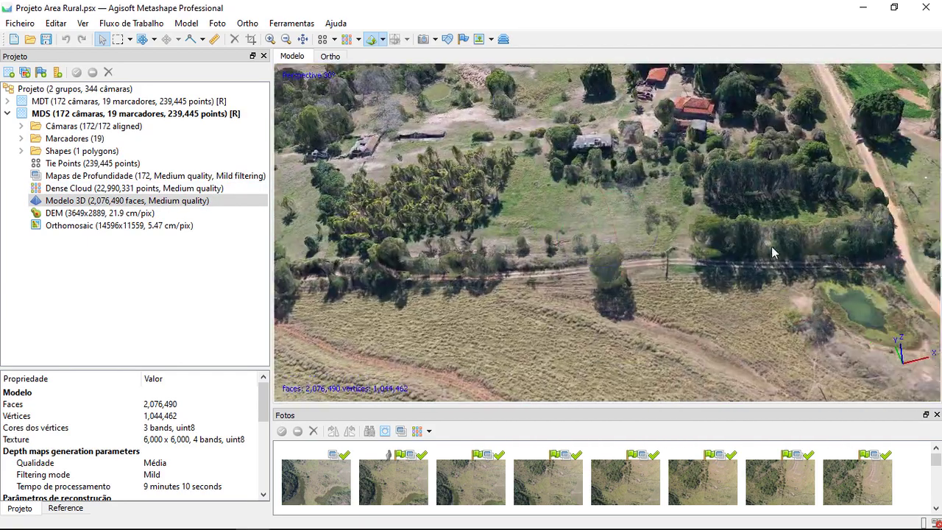
pyautogui.moveTo(772, 252); pyautogui.dragTo(410, 260)
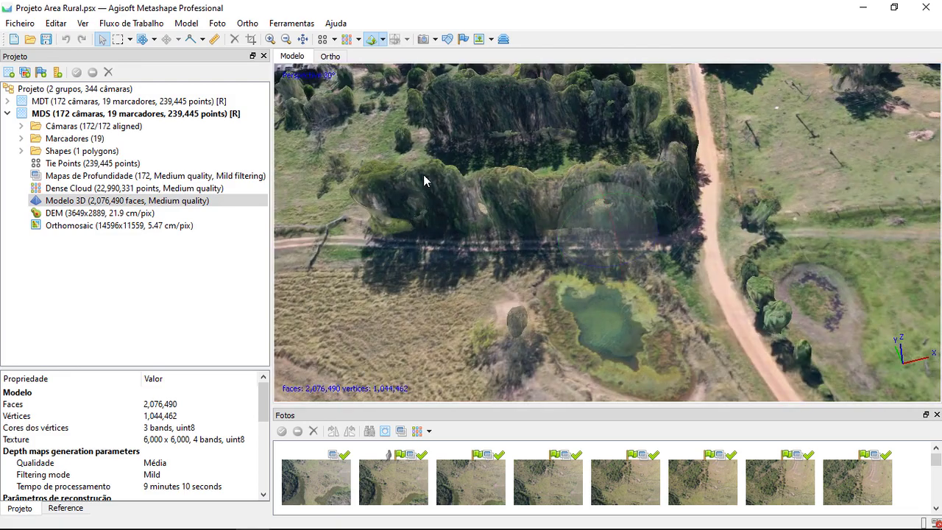
pyautogui.moveTo(477, 97); pyautogui.dragTo(872, 317)
pyautogui.scroll(-5, 872, 316)
pyautogui.moveTo(783, 317); pyautogui.dragTo(758, 234)
pyautogui.scroll(6, 799, 220)
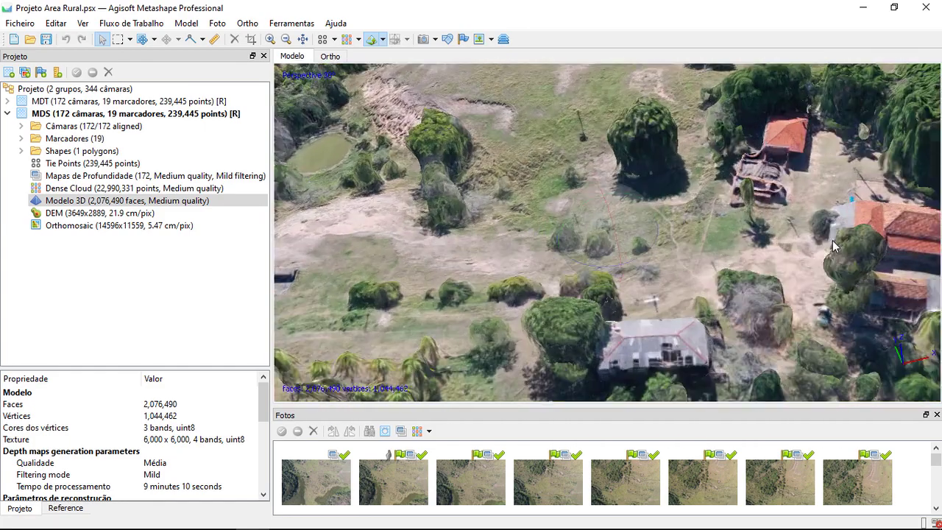
pyautogui.moveTo(834, 247); pyautogui.dragTo(504, 185)
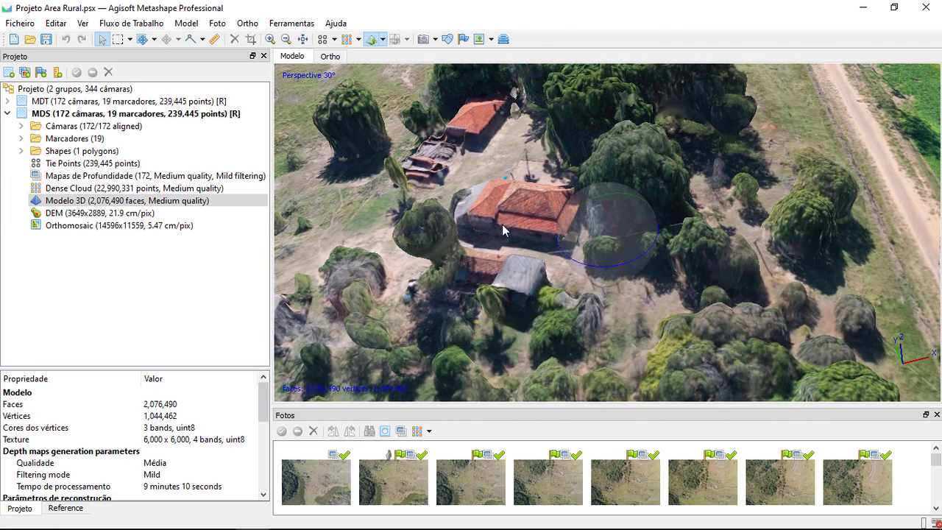
pyautogui.moveTo(503, 226); pyautogui.dragTo(483, 151)
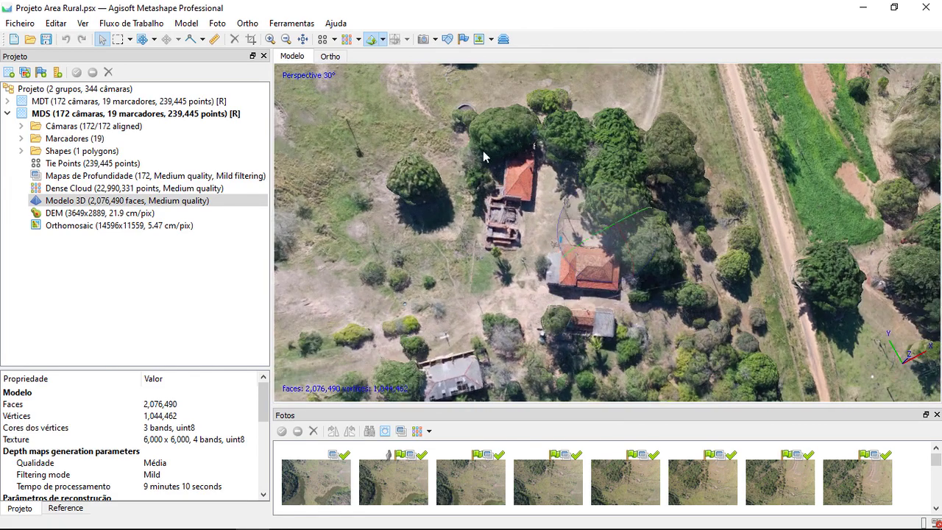
# Compare the red-roofed farm buildings from above in Model Shaded and then back in Model Textured display
pyautogui.click(383, 40)
pyautogui.click(426, 57)
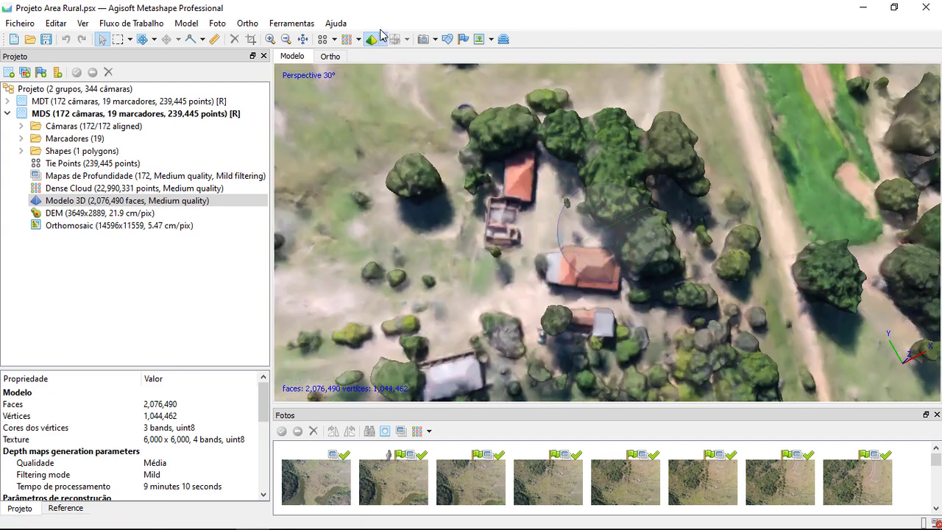
pyautogui.click(382, 39)
pyautogui.click(412, 117)
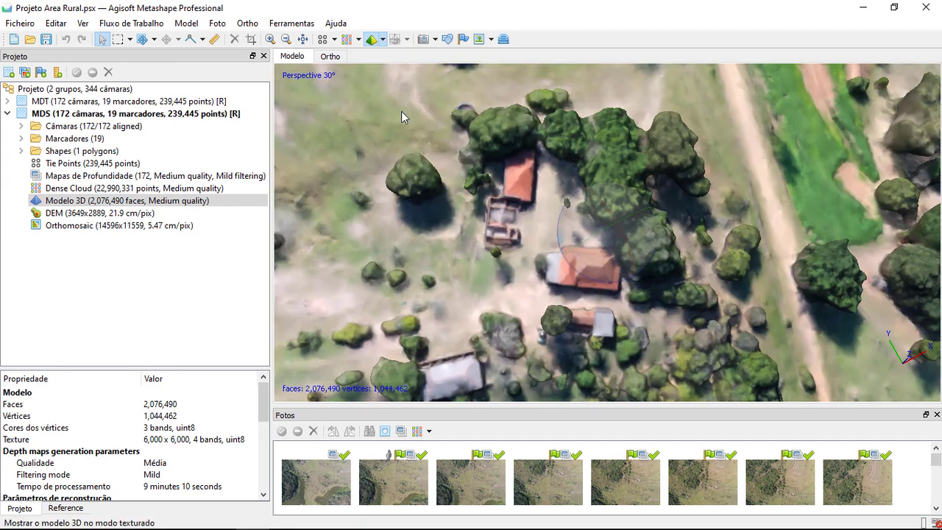
# Look over the textured rural model's pasture and eroded slopes, and reset the view to show the whole area from above
pyautogui.scroll(-10, 552, 203)
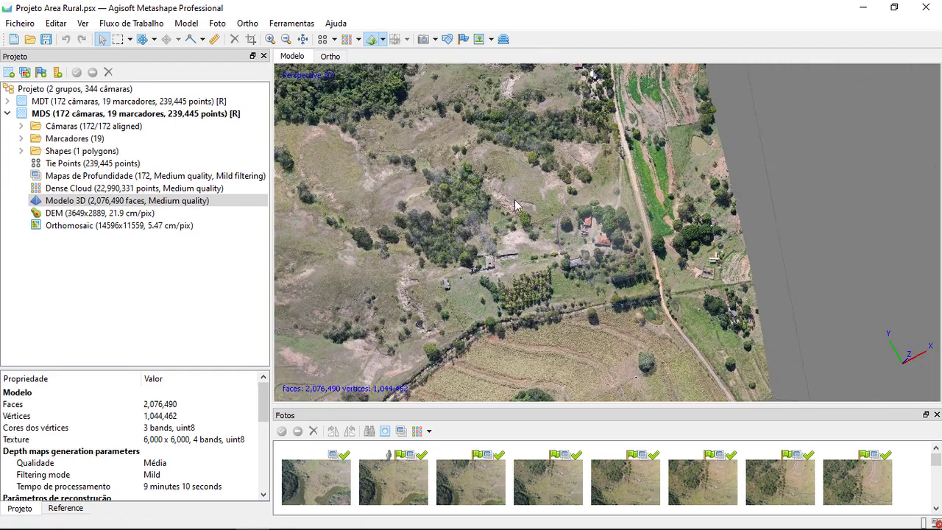
pyautogui.scroll(3, 509, 214)
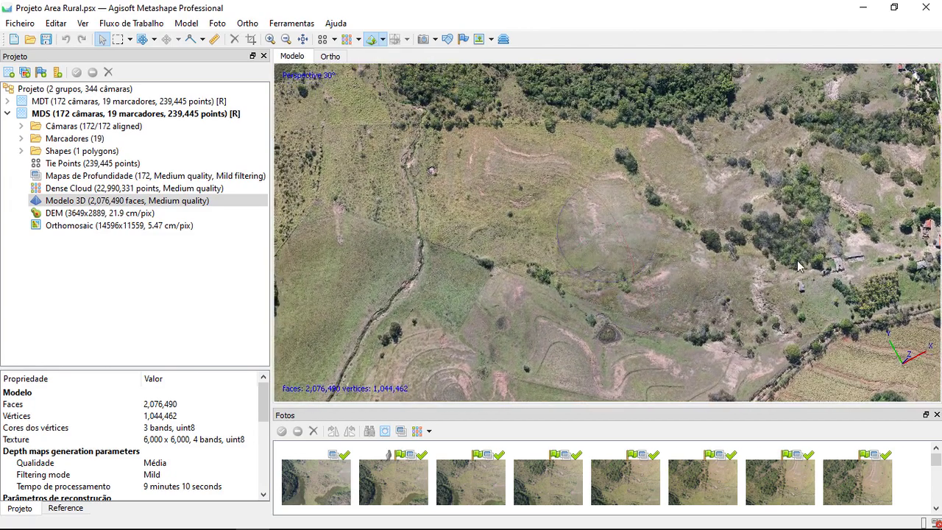
pyautogui.scroll(3, 748, 263)
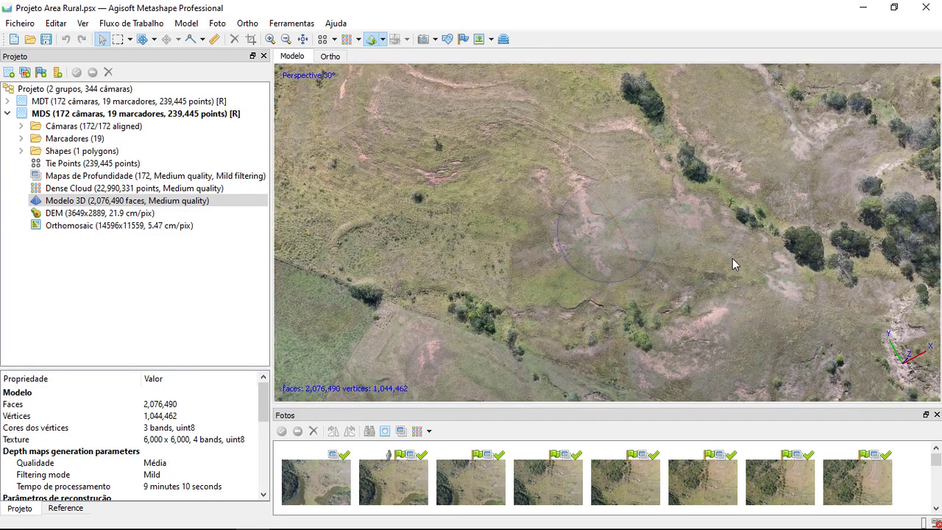
pyautogui.press('0')
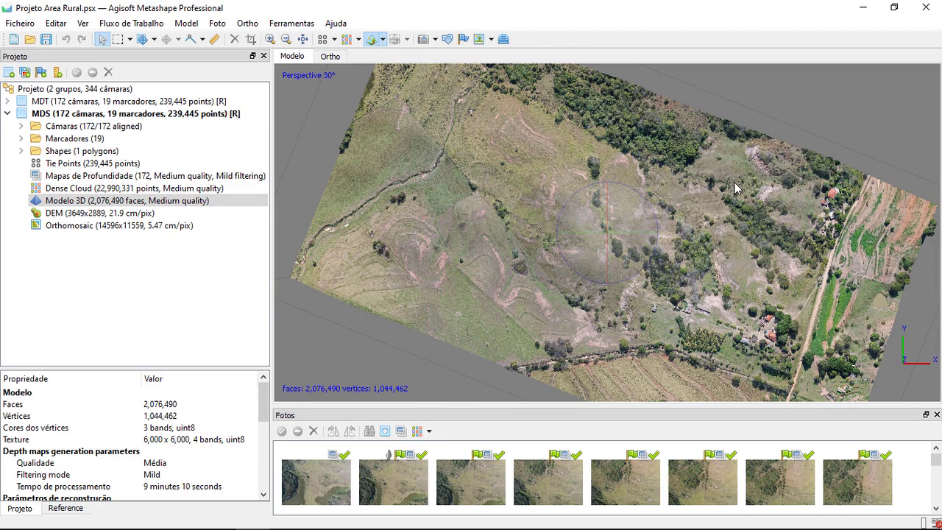
pyautogui.click(131, 23)
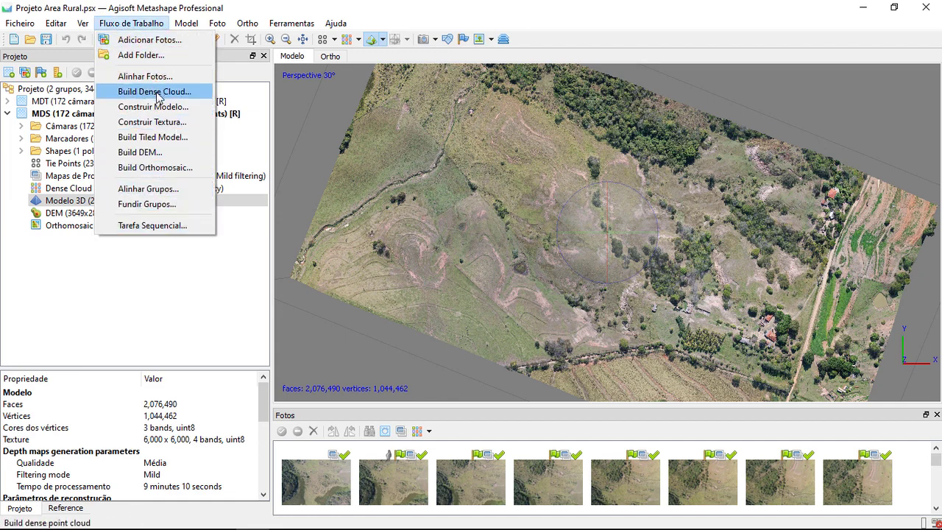
pyautogui.click(387, 341)
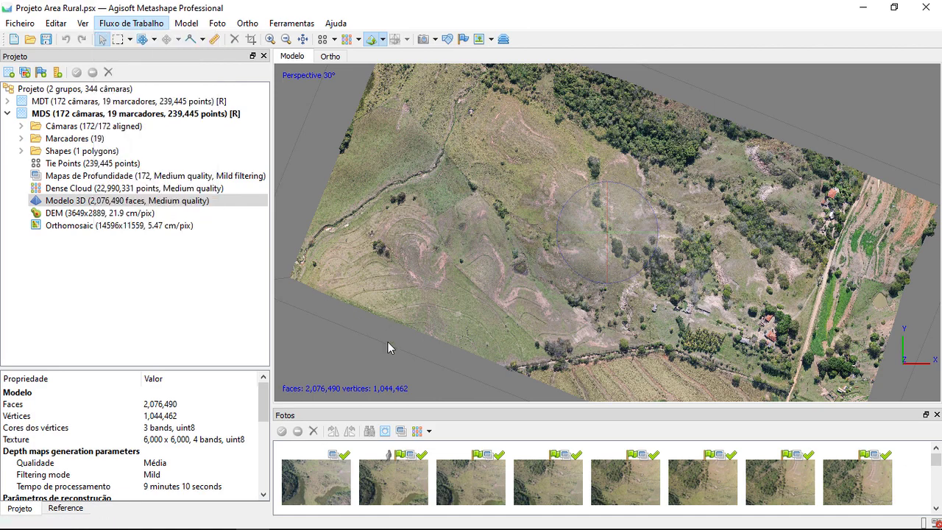